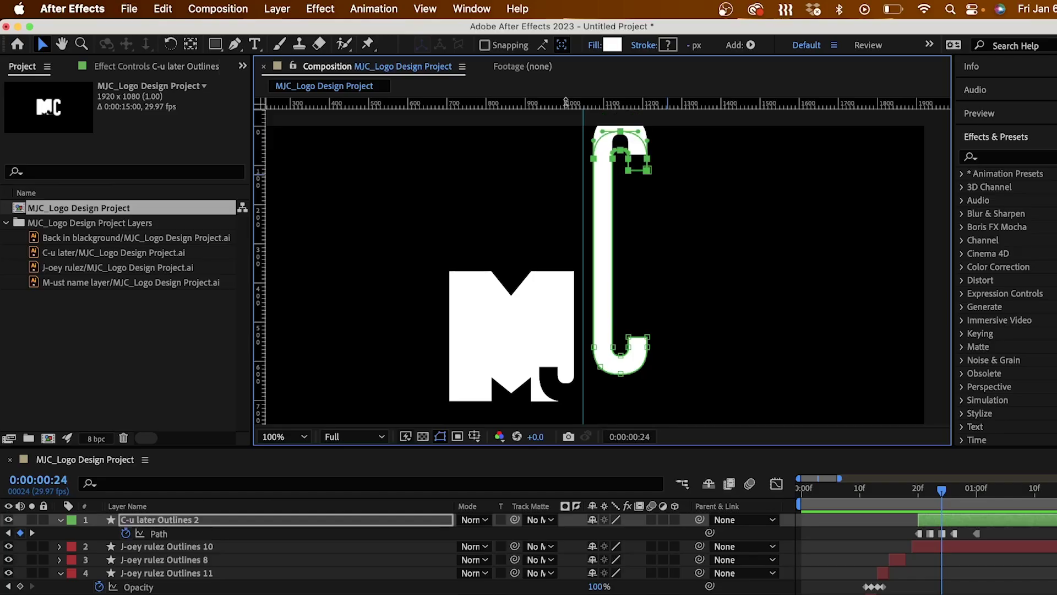
Step: Launch Illustrator to its Home screen listing presets and recent files like Logo Design Tutorial.ai
left_click(230, 125)
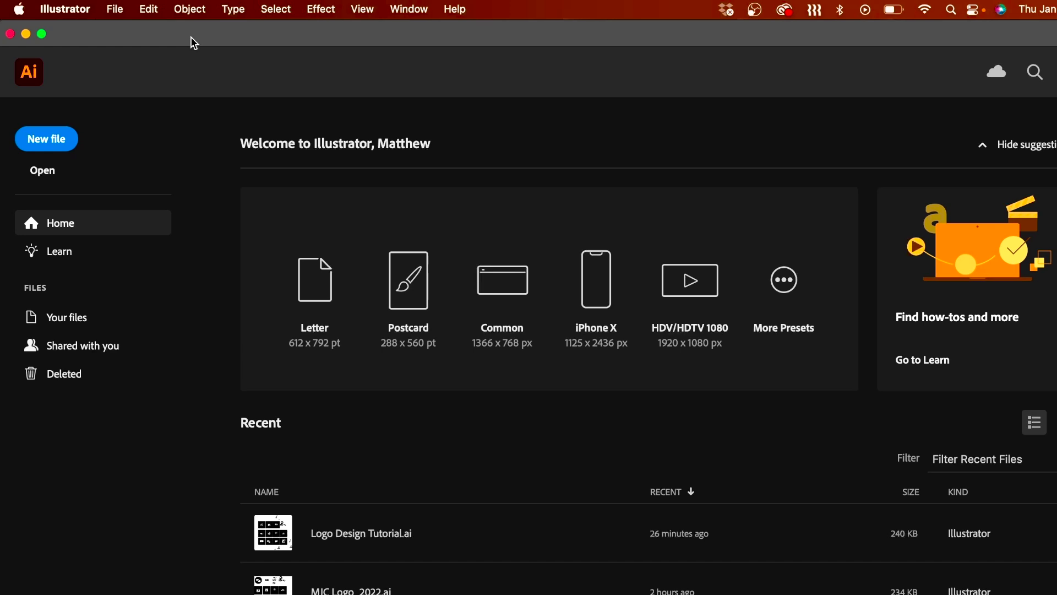
Step: Create a new Web-Large 1920 x 1080 px document and name it MJC_Logo Design Project
left_click(62, 142)
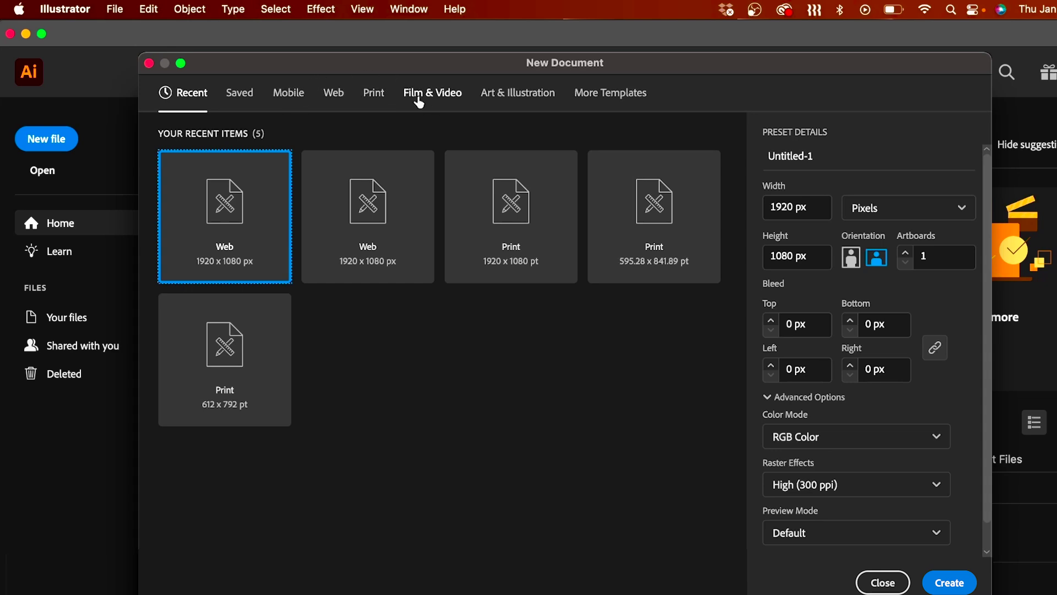
left_click(337, 96)
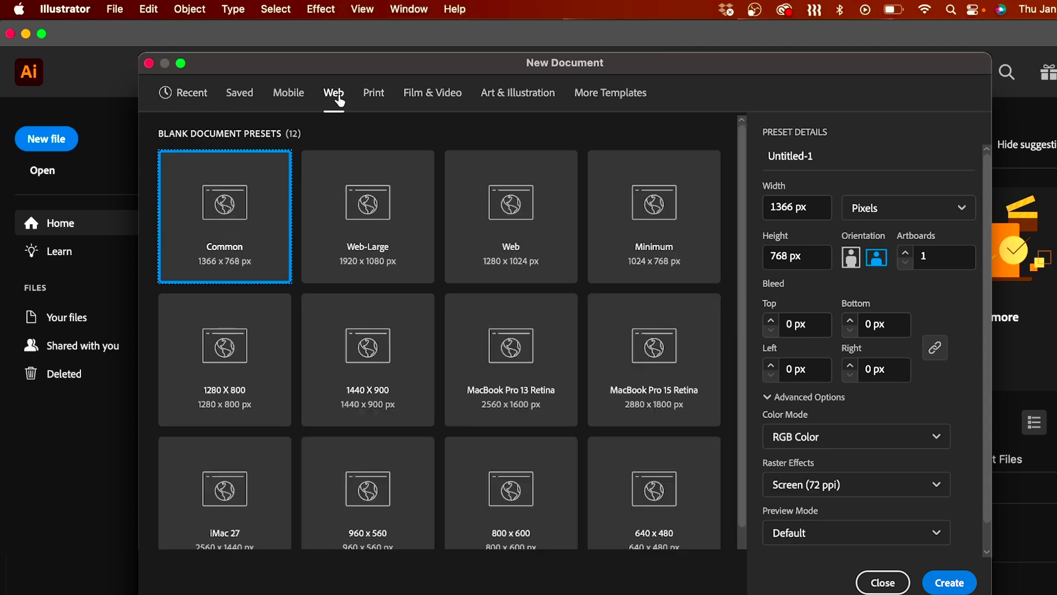
left_click(380, 217)
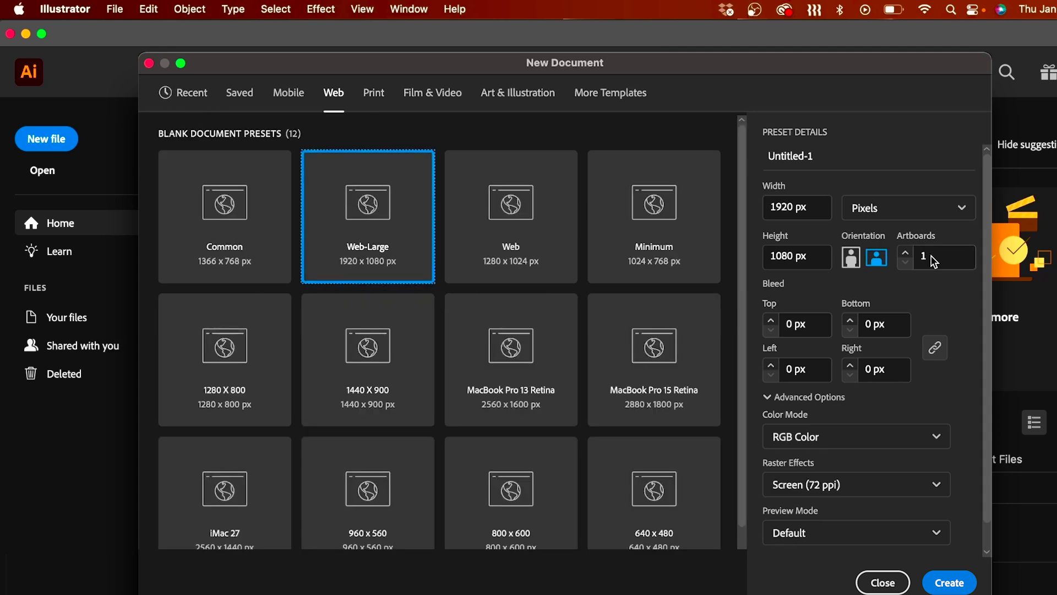
left_click(835, 156)
type("MJC_")
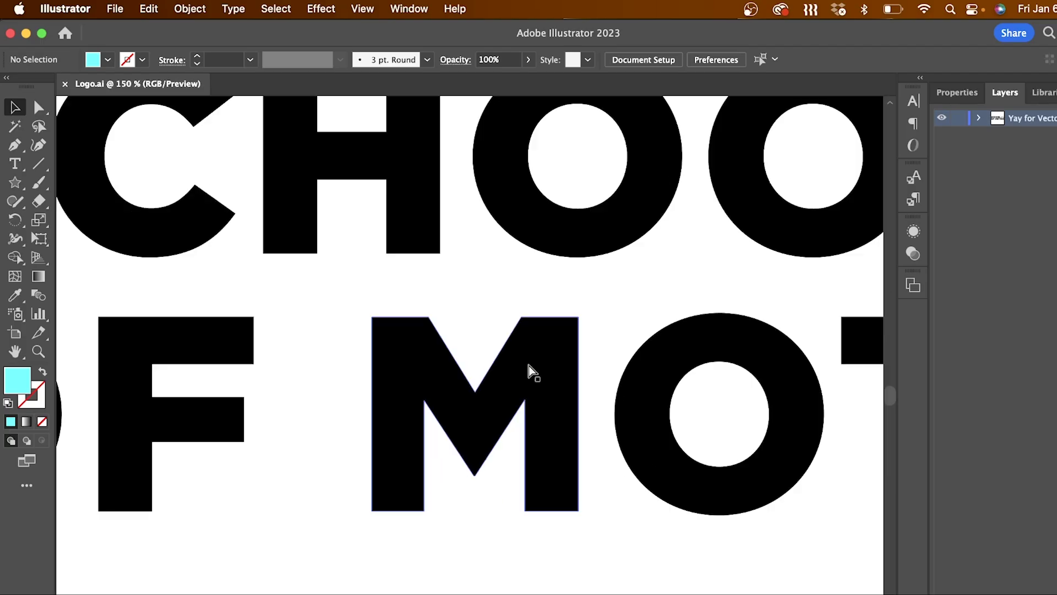
scroll(528, 370, "up", 6)
scroll(528, 365, "down", 10)
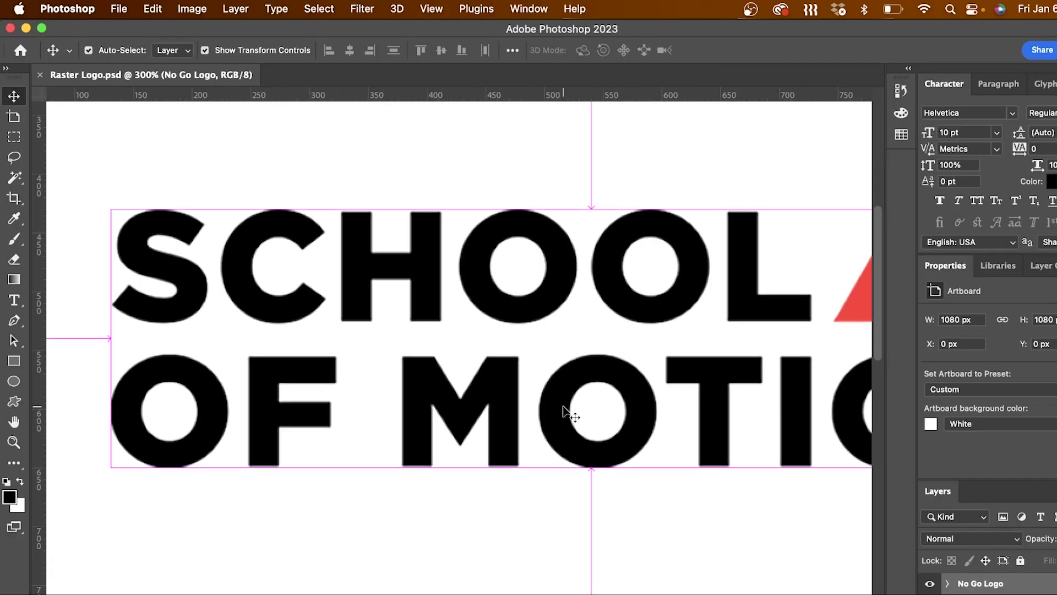
scroll(569, 415, "up", 5)
scroll(568, 415, "up", 8)
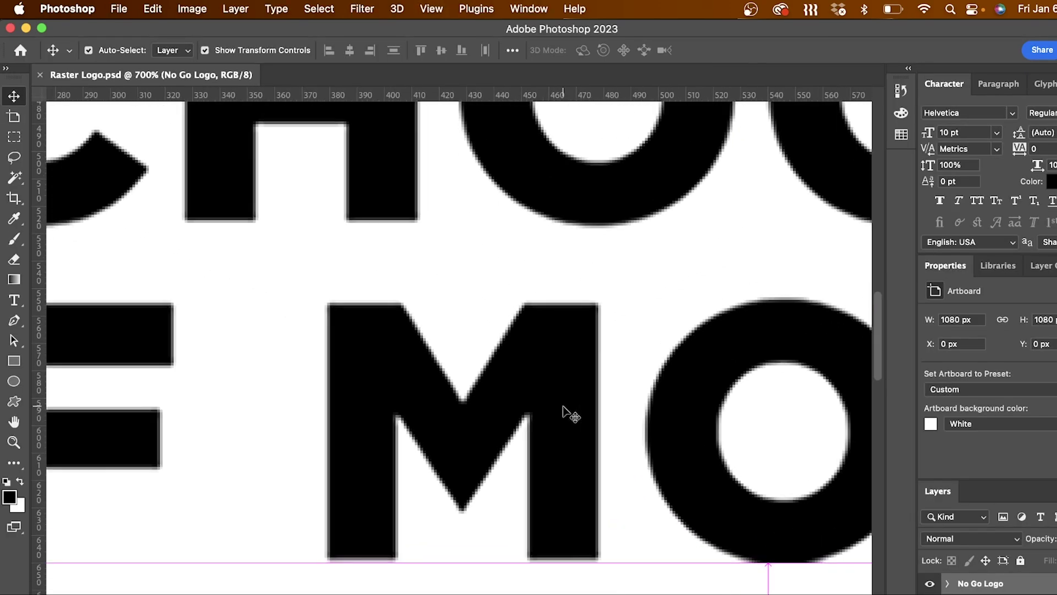
scroll(568, 415, "up", 1)
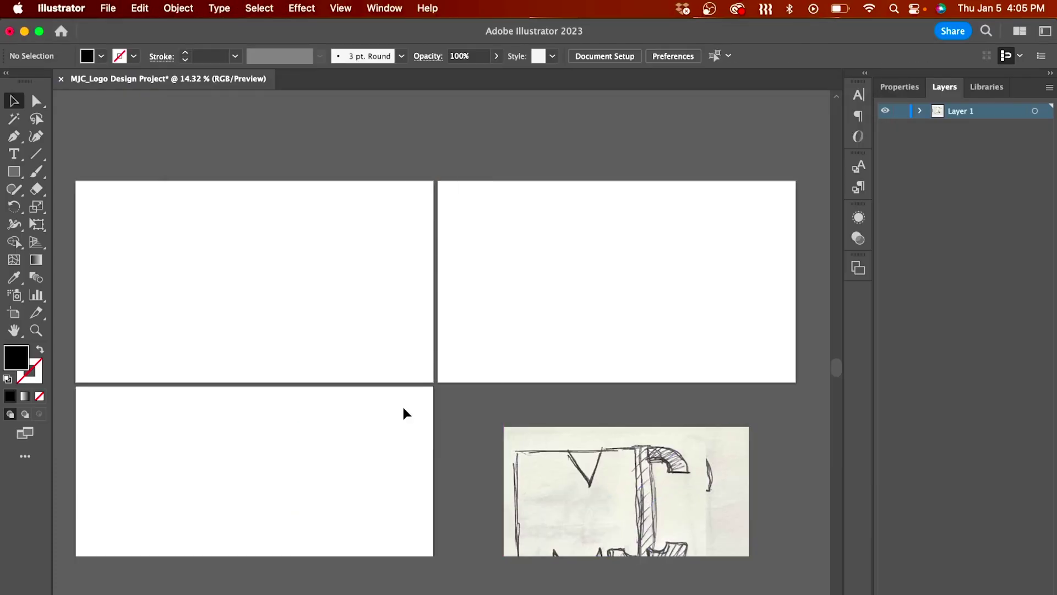
Step: Fill the artboards with black rectangles and scale the placed sketch images to fit them
mouse_move(403, 410)
left_mouse_down()
mouse_move(236, 213)
mouse_move(618, 229)
mouse_move(320, 333)
left_mouse_up()
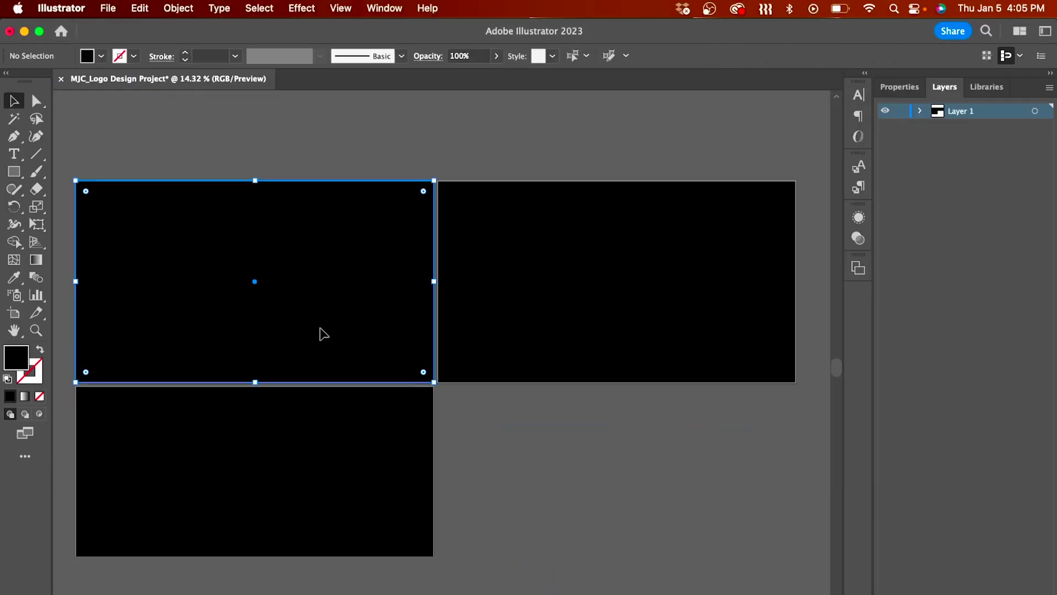
left_click_drag(626, 491, 616, 297)
left_click_drag(247, 485, 247, 473)
left_click_drag(360, 282, 342, 284)
left_click(617, 297)
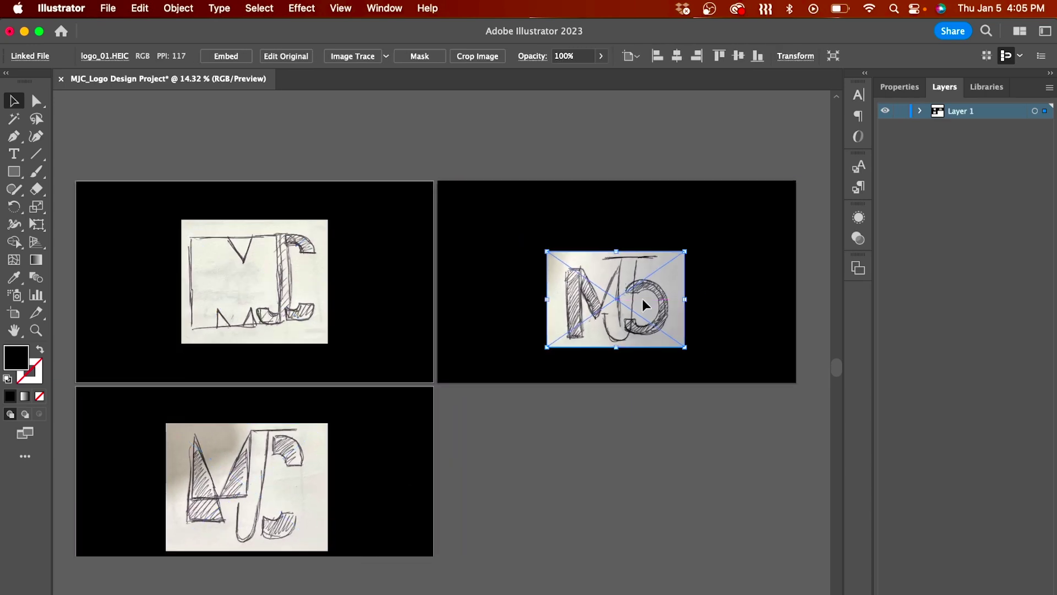
scroll(177, 267, "up", 5)
Step: Draw a square for the M's body and move it left of the sketch
key("m")
left_click_drag(193, 194, 425, 420)
key("v")
left_click_drag(220, 231, 141, 238)
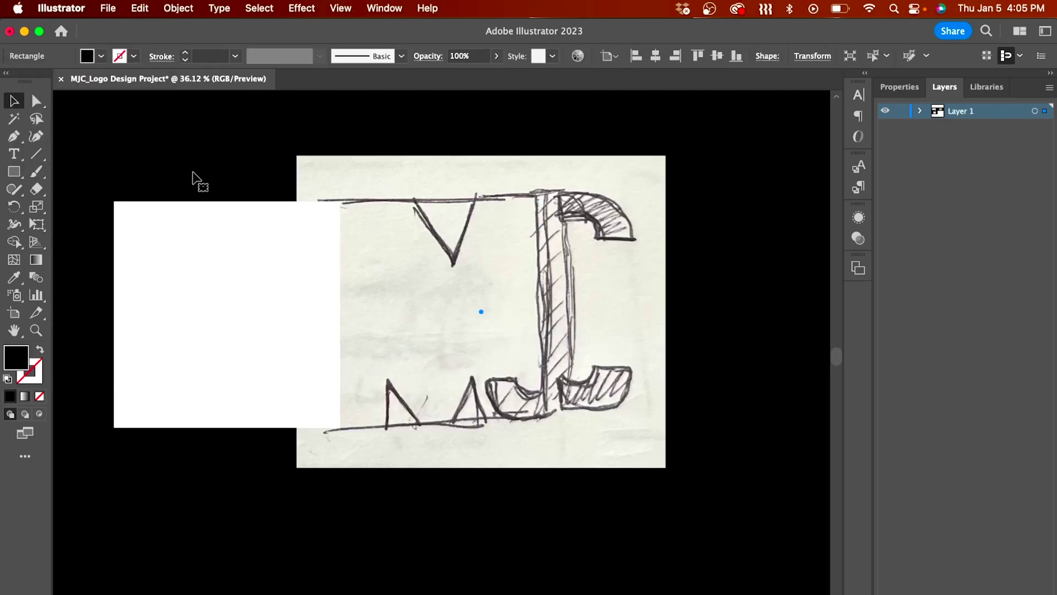
Step: Add a three-point star triangle on the square's top edge and select both shapes
left_click(583, 313)
left_click(526, 300)
key("Return")
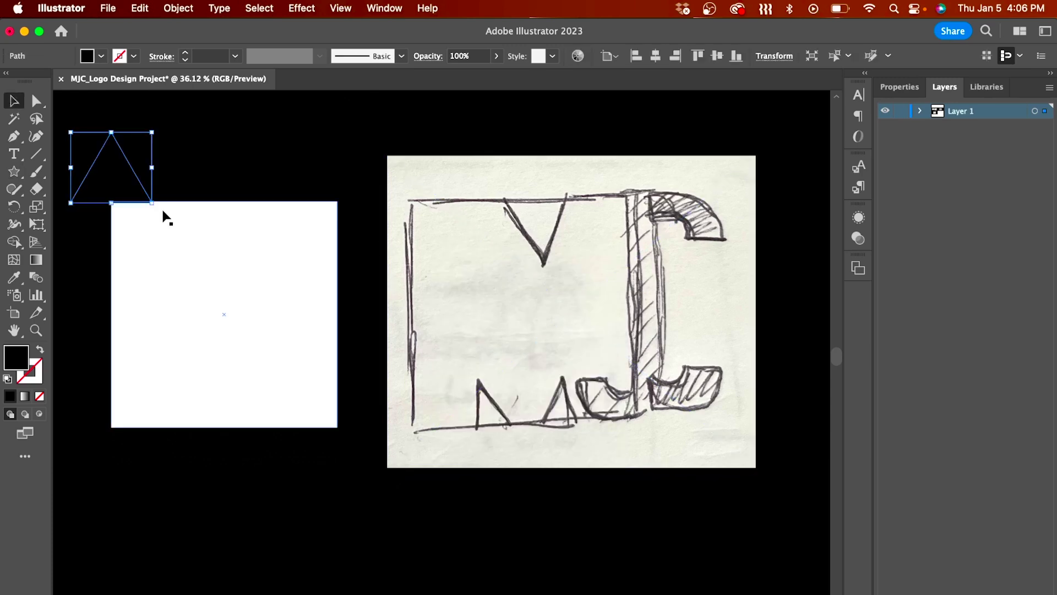
key("v")
scroll(162, 214, "up", 5)
left_click_drag(432, 406, 406, 315)
left_click(406, 418, "shift")
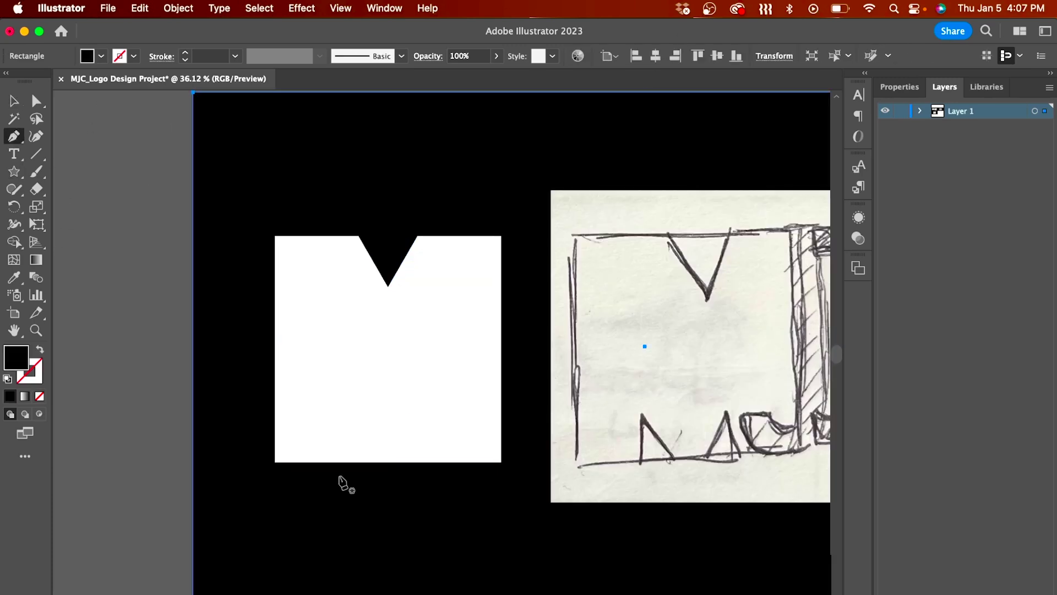
Step: Draw a black Pen triangle at the square's bottom edge
left_click(335, 410)
left_click(335, 462)
left_click(378, 461)
left_click(335, 410)
key("v")
Step: Place a widened mirrored copy of the triangle, group both, and resize the bottom notch
left_click_drag(359, 441, 445, 435)
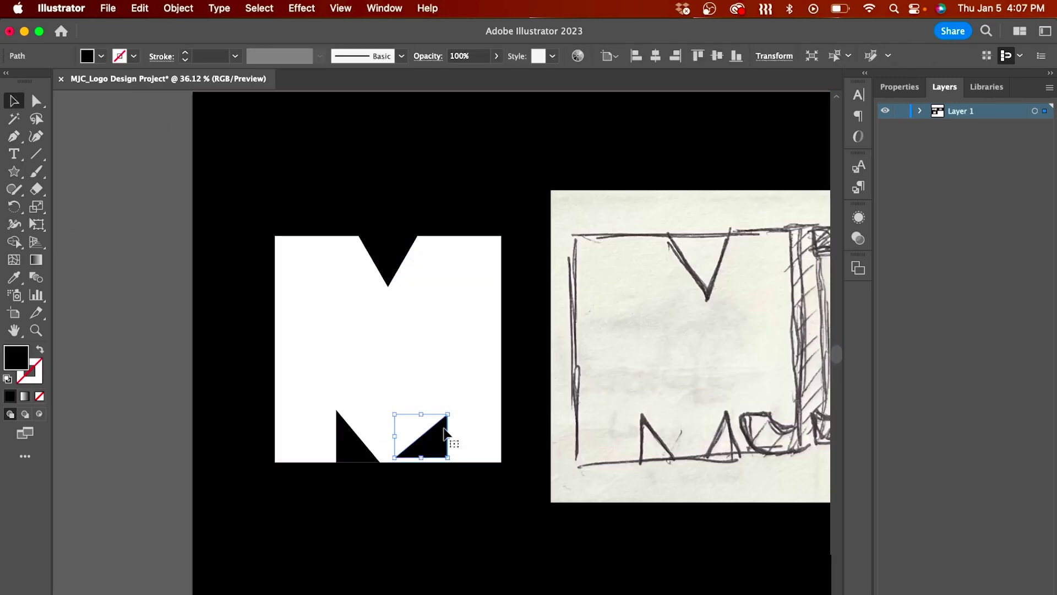
left_click_drag(363, 436, 438, 455)
key("super+a")
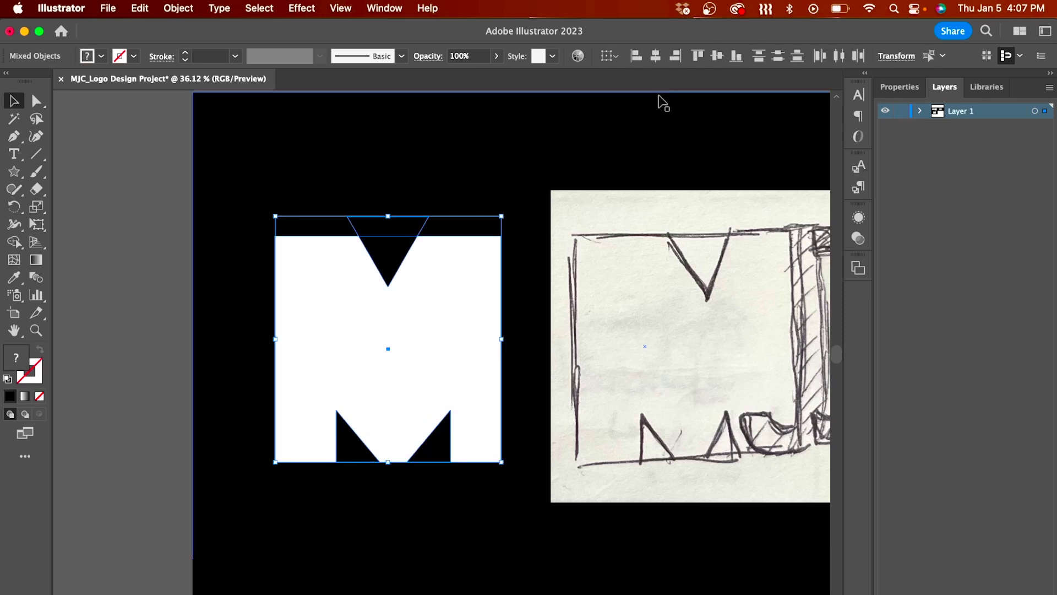
left_click(406, 413, "shift")
key("super+g")
left_click_drag(331, 447, 345, 449)
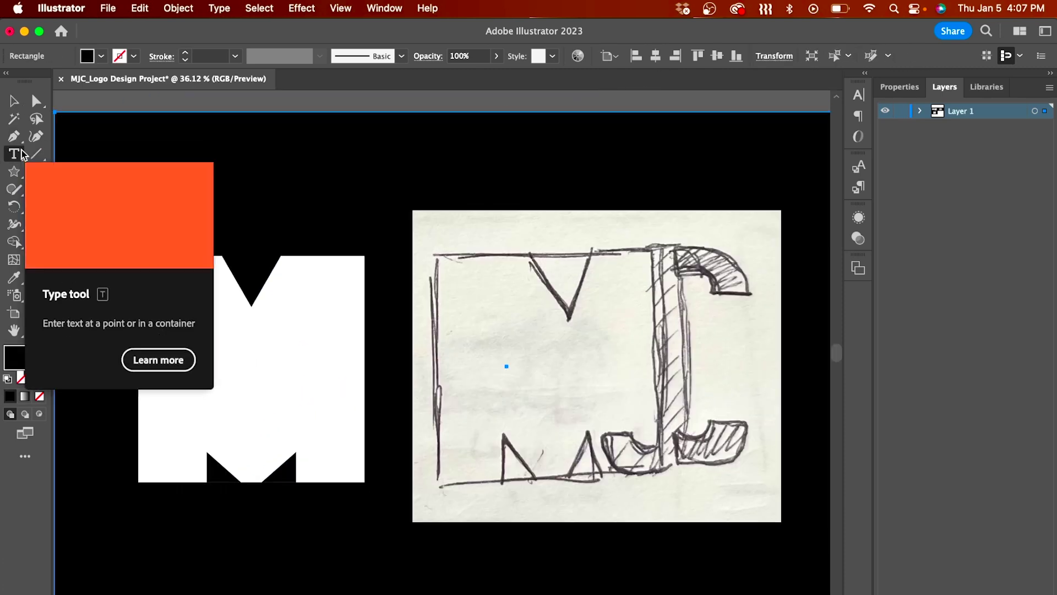
Step: Add JC lettering in Gobold beside the M, stretch the C taller, and create outlines
left_click(516, 288)
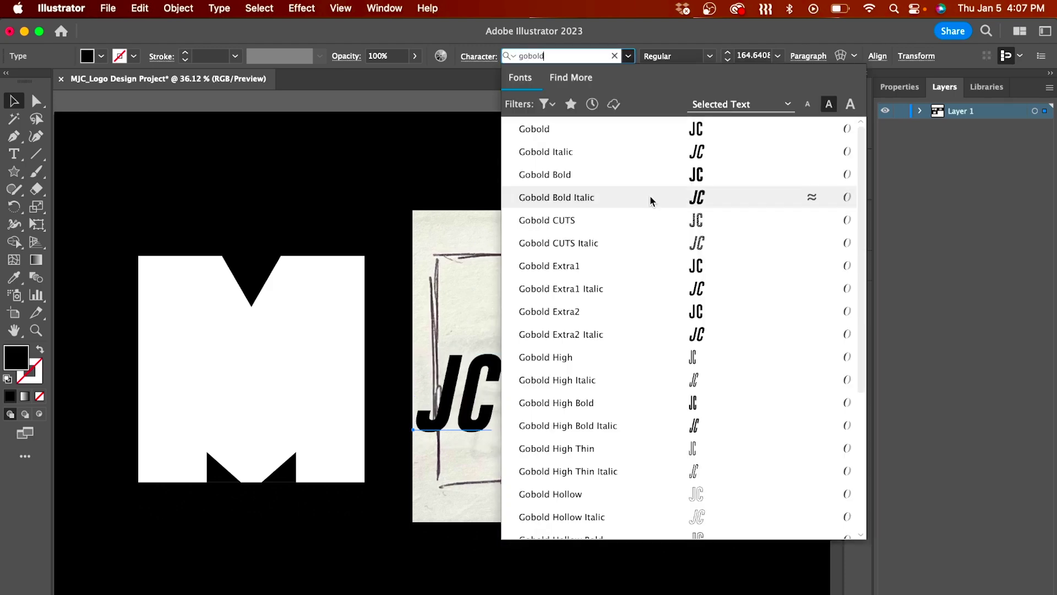
left_click(667, 134)
mouse_move(508, 398)
left_mouse_down()
mouse_move(529, 389)
mouse_move(418, 389)
left_mouse_up()
mouse_move(553, 389)
left_mouse_down()
mouse_move(420, 402)
mouse_move(429, 412)
left_mouse_up()
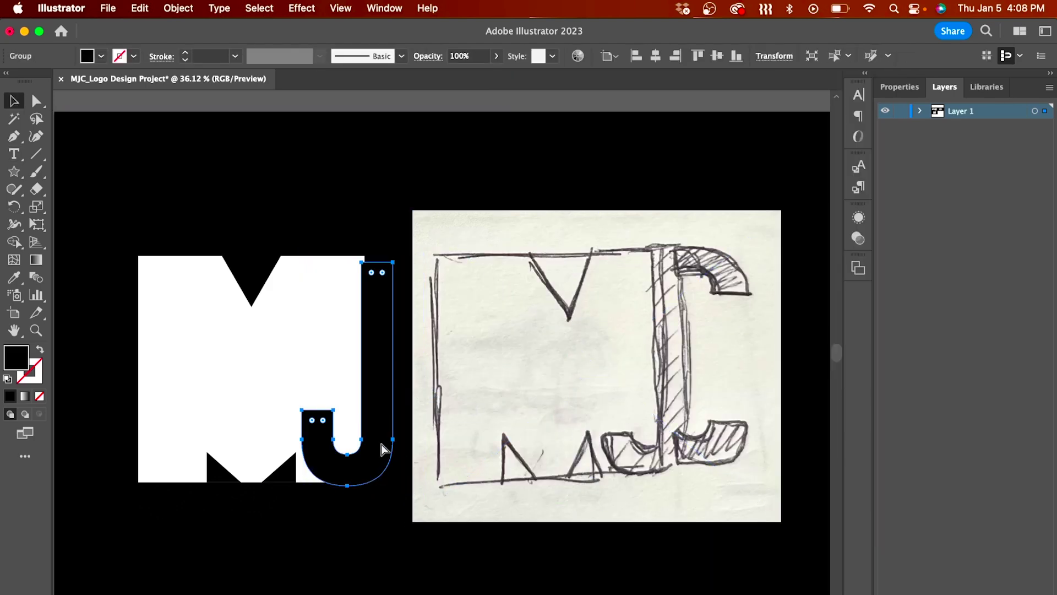
key("ctrl+z")
key("ctrl+z")
left_click_drag(437, 253, 437, 255)
key("ctrl+shift+o")
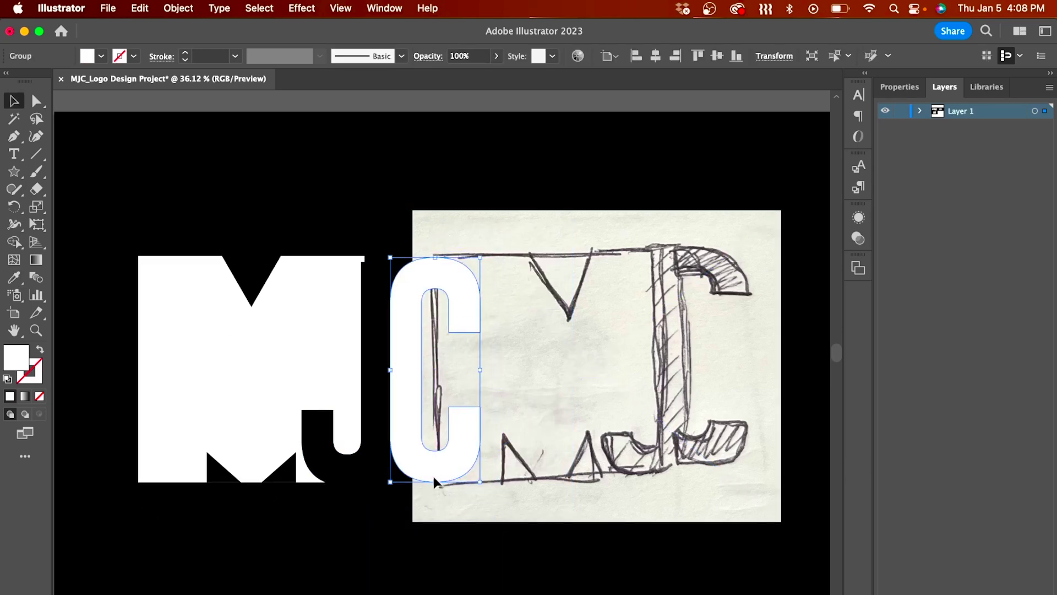
double_click(385, 377)
scroll(361, 214, "up", 3)
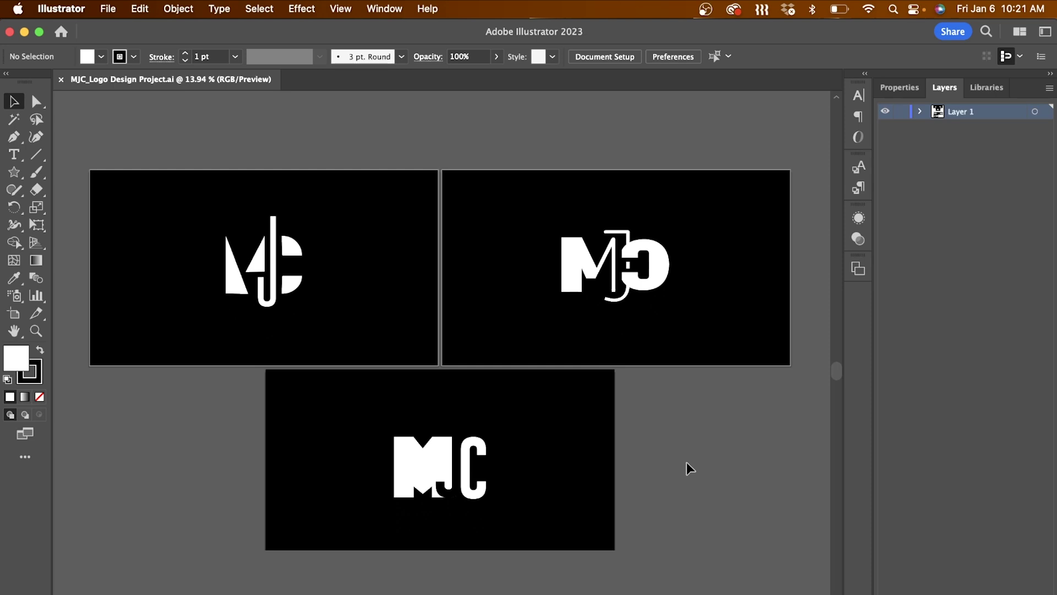
Step: Save a copy of the document as MJC_Logo Design Project_OG.ai
left_click(113, 8)
left_click(176, 192)
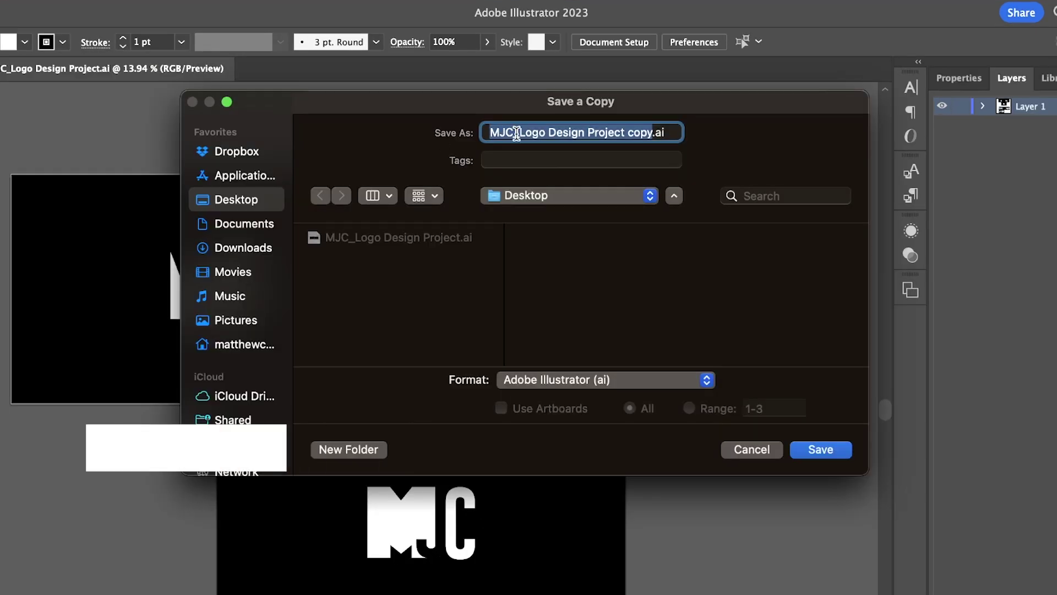
key("BackSpace")
key("BackSpace")
key("BackSpace")
key("BackSpace")
key("BackSpace")
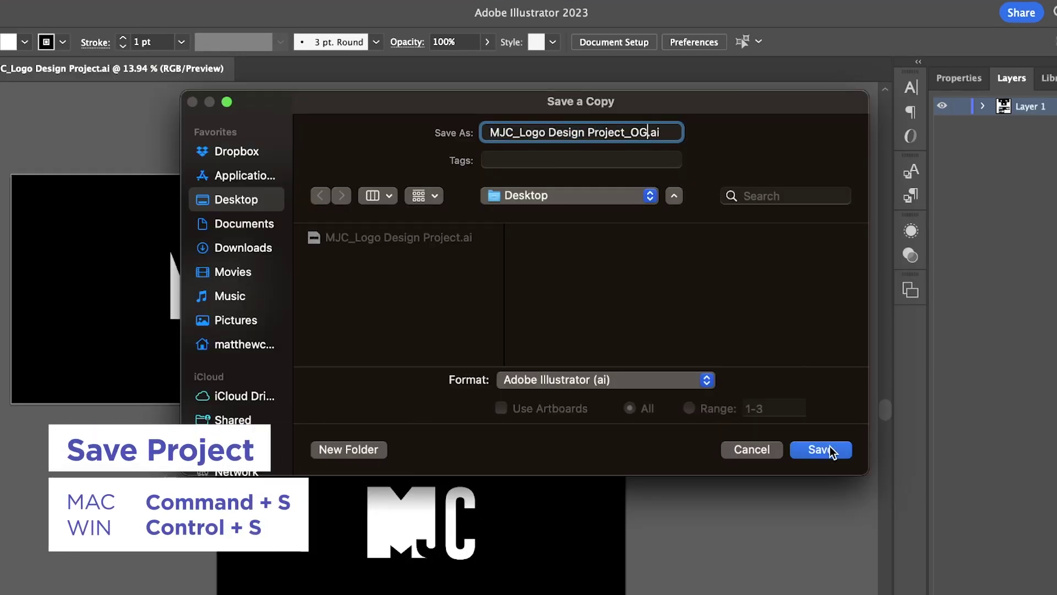
left_click(831, 449)
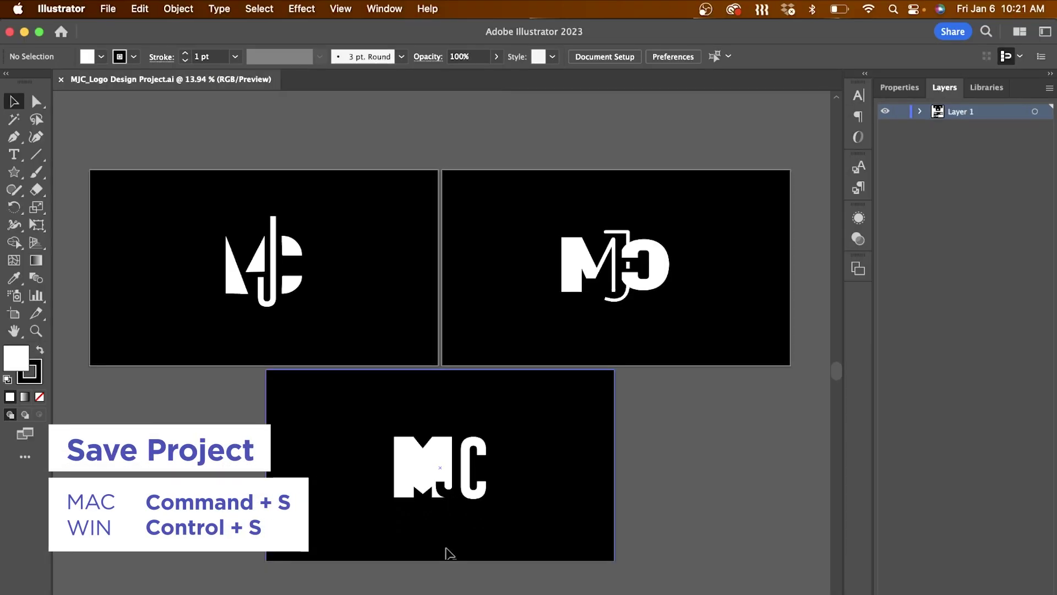
Step: Delete the logo designs on the first two artboards and switch to editing artboards
left_click_drag(77, 160, 540, 309)
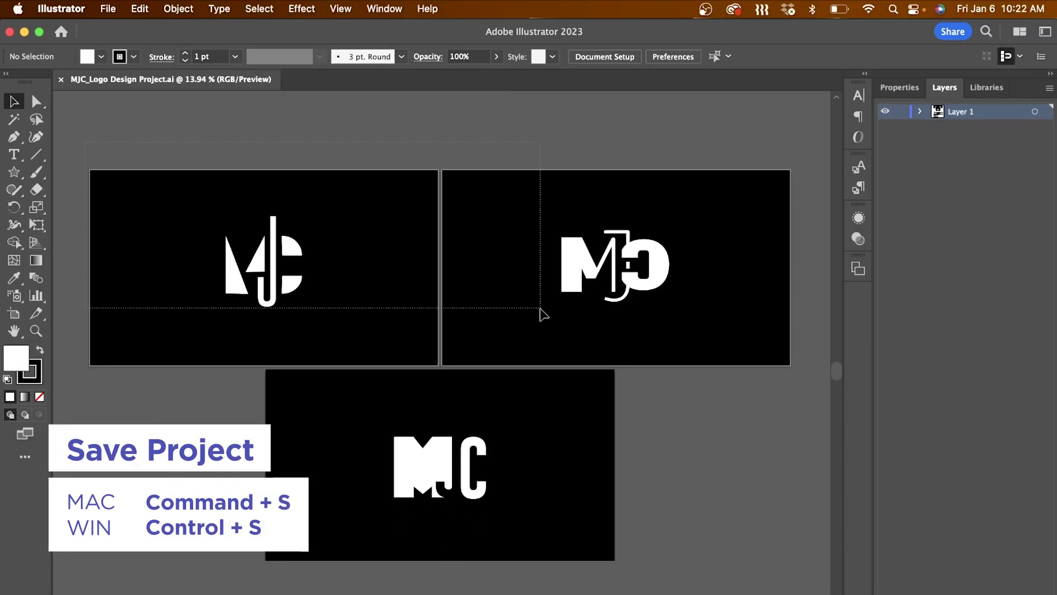
key("Delete")
left_click(604, 57)
left_click(665, 229)
Step: Delete the two emptied artboards, leaving only the third MJC design
key("Delete")
key("Escape")
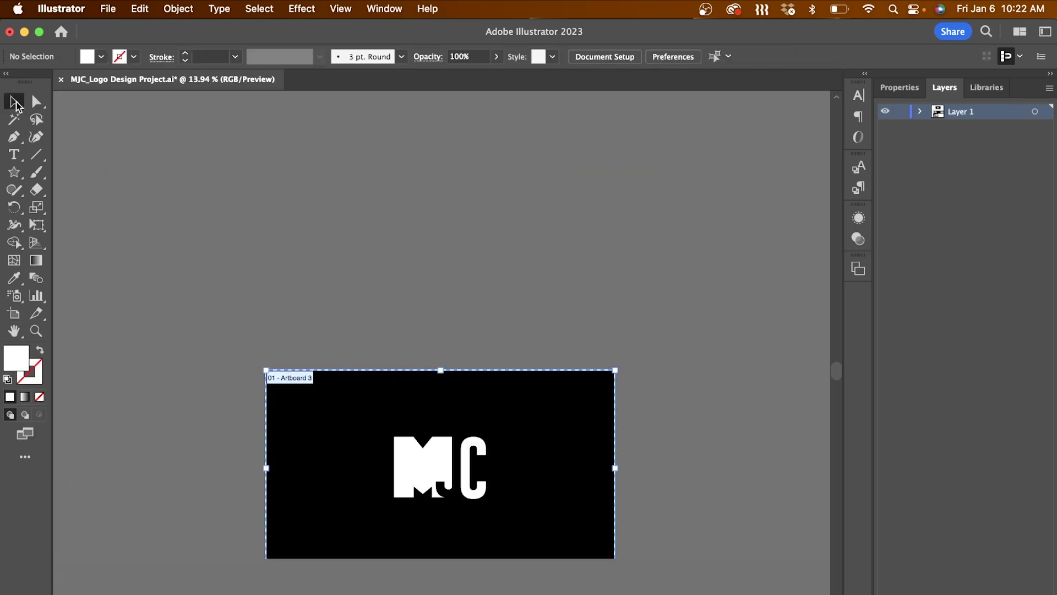
scroll(372, 237, "down", 10)
scroll(503, 384, "up", 3)
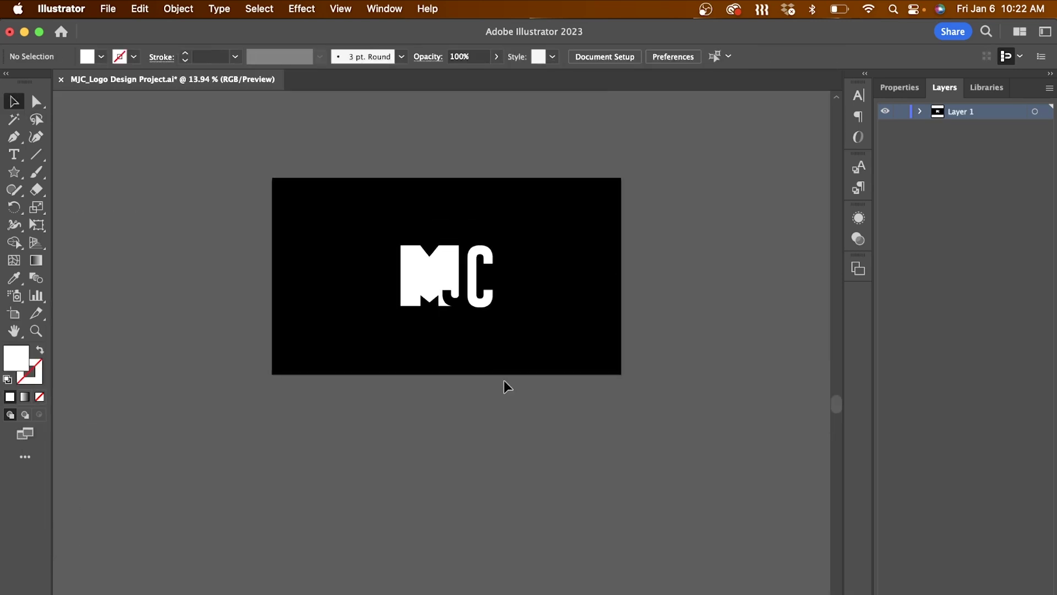
scroll(503, 384, "up", 5)
scroll(456, 302, "down", 2)
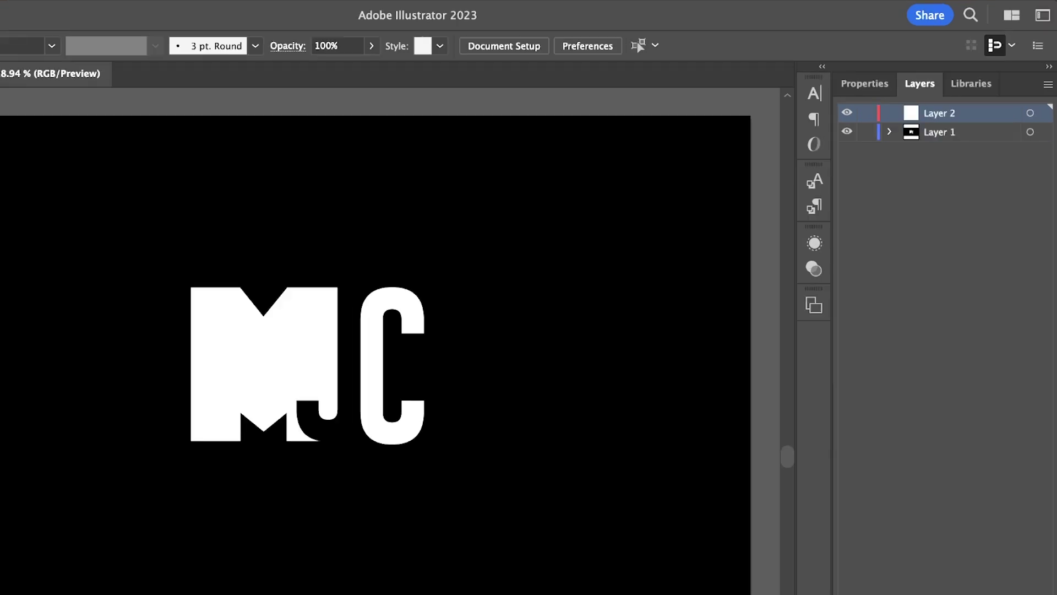
Step: Cut the C letter and paste it in place onto Layer 6
key("super+l")
left_click(939, 207)
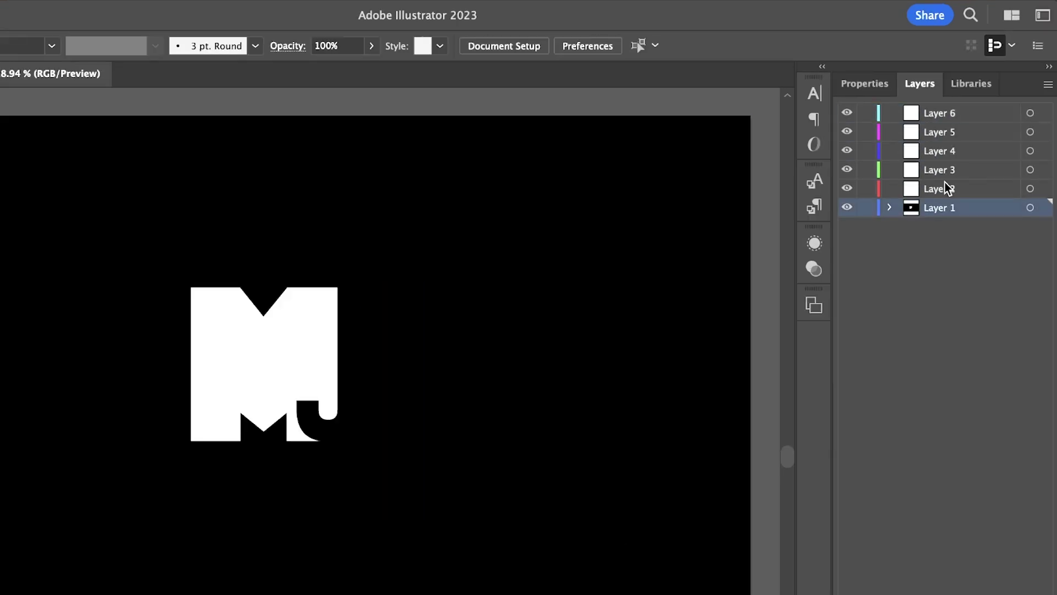
left_click(937, 114)
key("super+f")
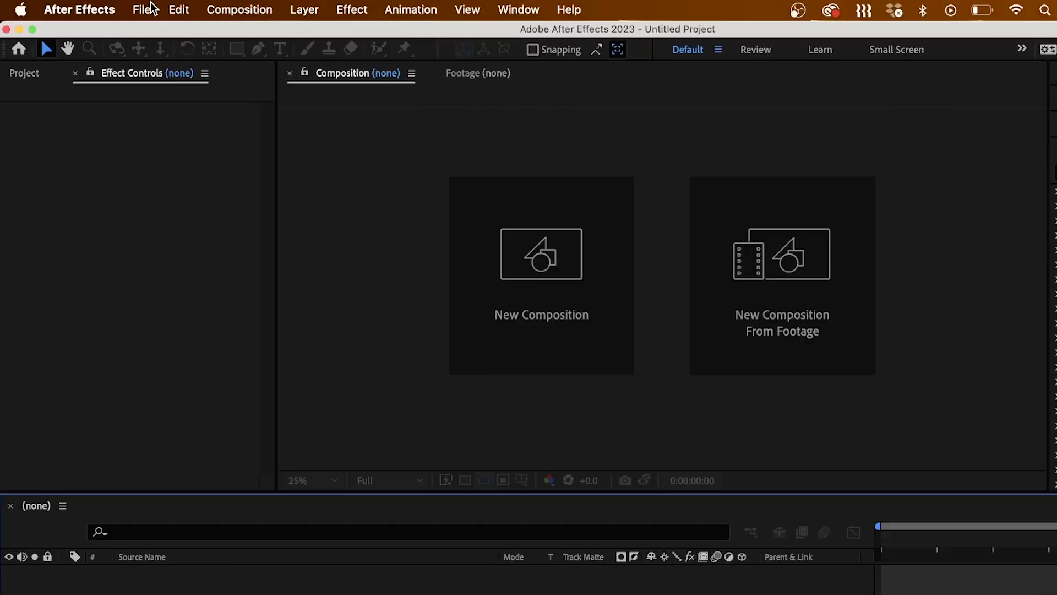
Step: Import MJC_Logo Design Project.ai as Composition - Retain Layer Sizes and open that composition
left_click(130, 6)
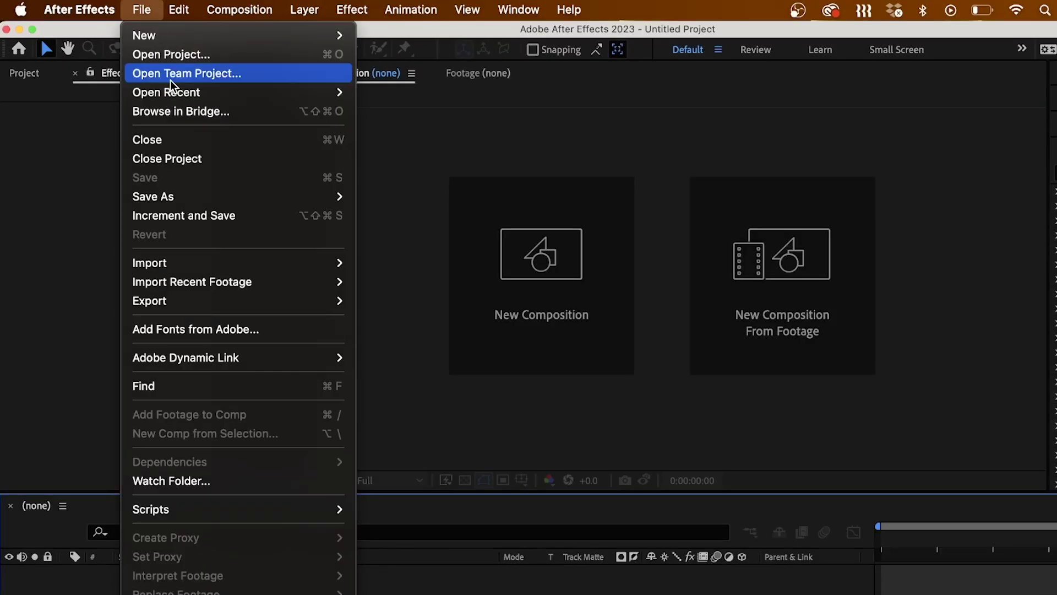
mouse_move(273, 261)
left_click(417, 261)
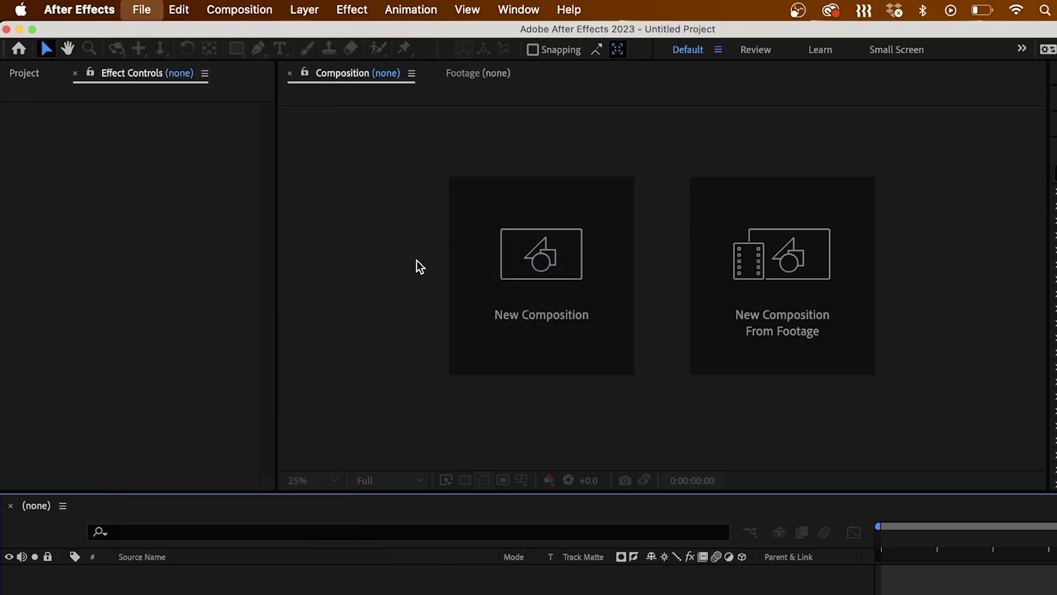
left_click(447, 191)
left_click(699, 367)
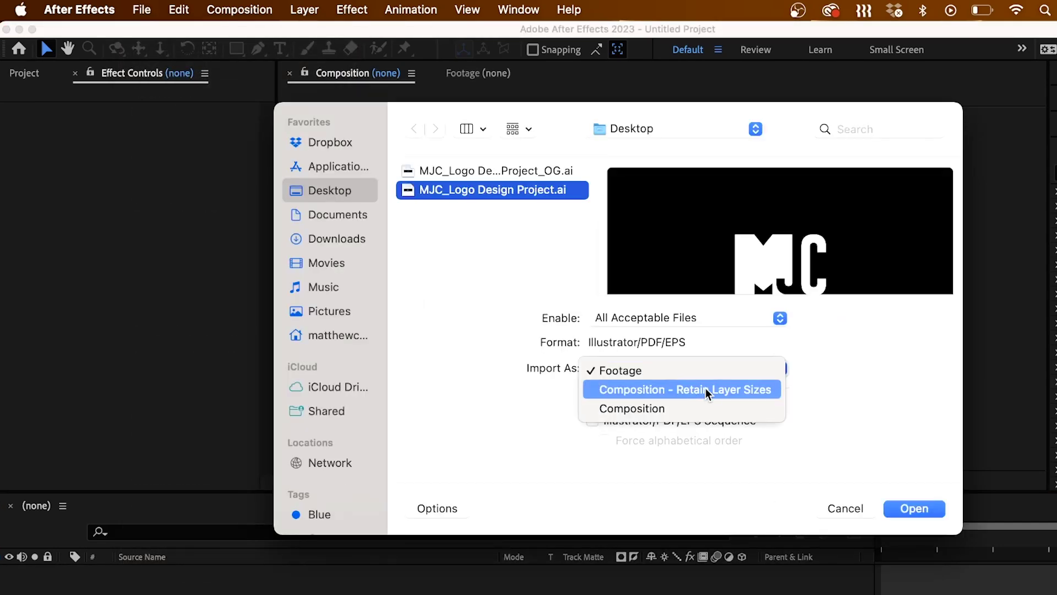
left_click(710, 390)
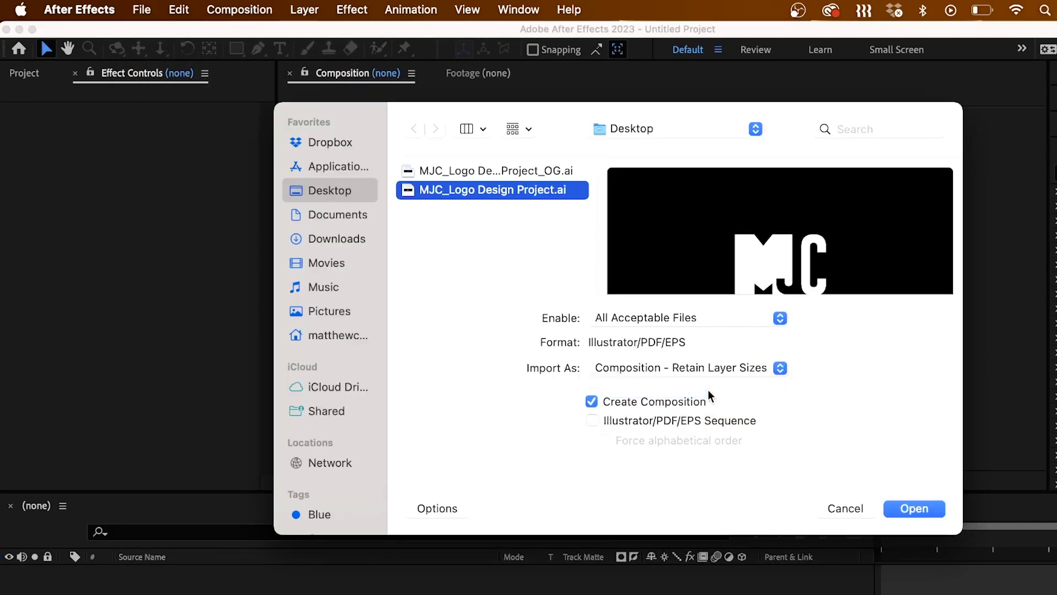
left_click(905, 509)
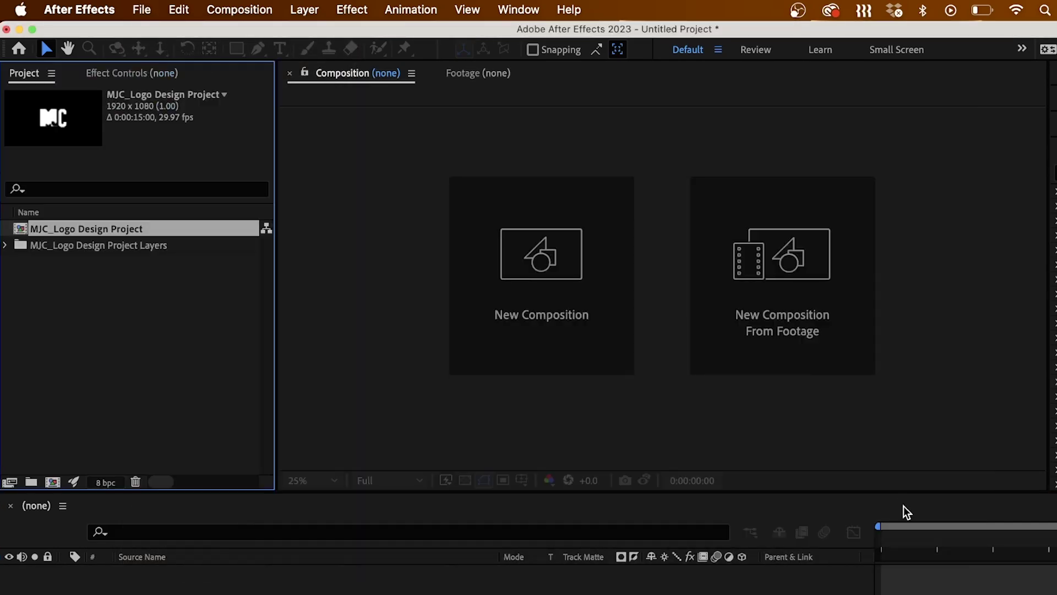
left_click(4, 245)
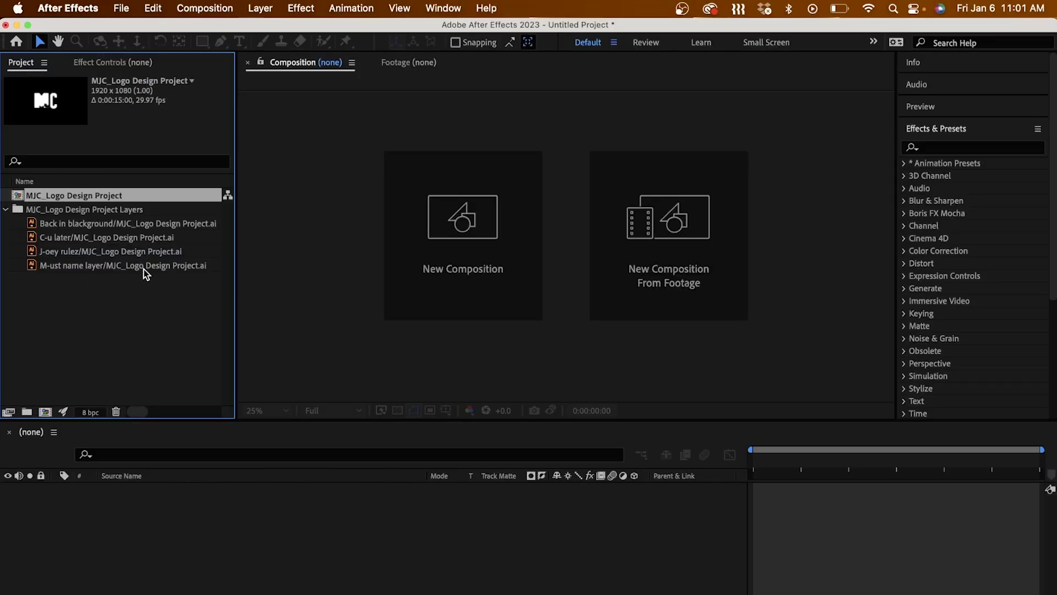
double_click(35, 196)
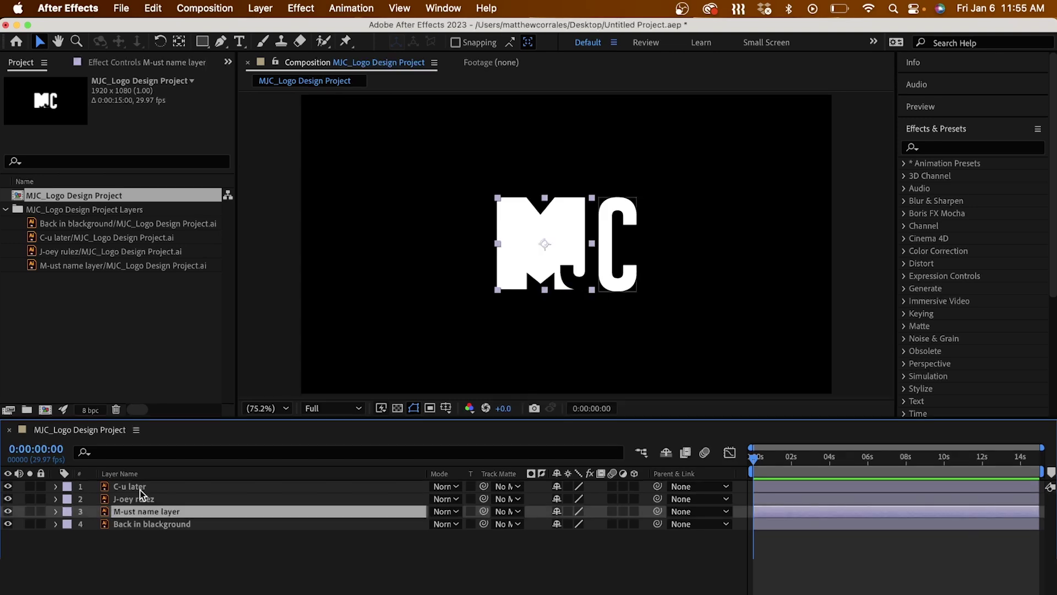
Step: Create shape layers from the three letter vector layers, then delete the original J and C layers
left_click(138, 486, "shift")
left_click(260, 8)
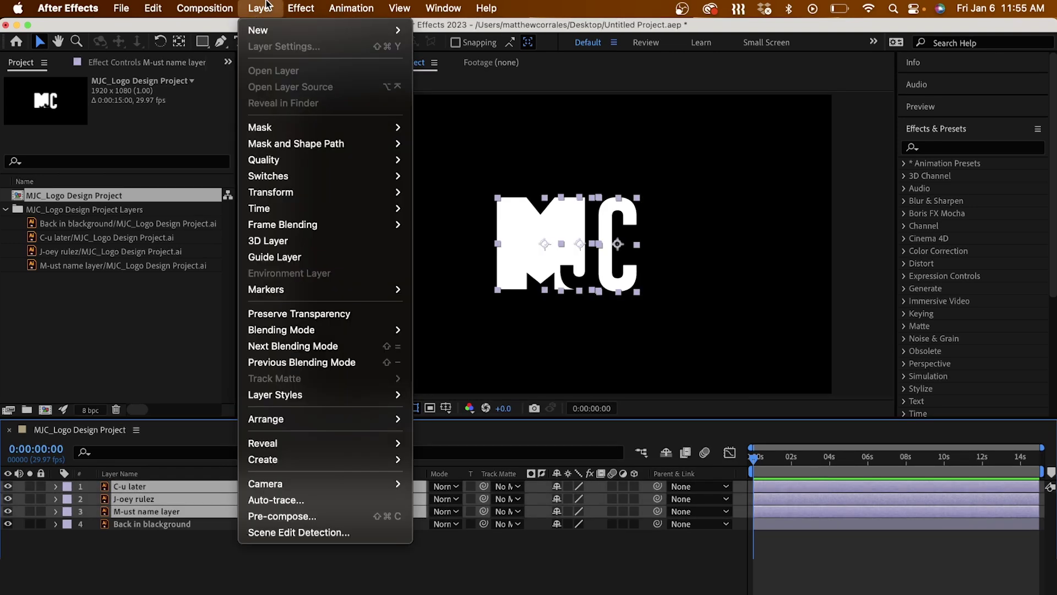
mouse_move(400, 465)
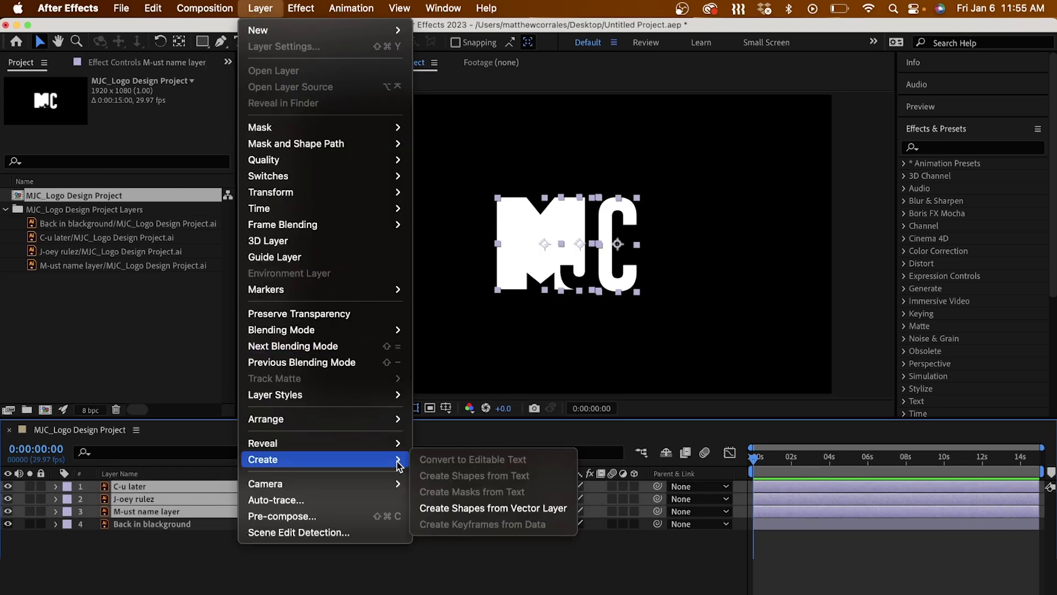
left_click(508, 507)
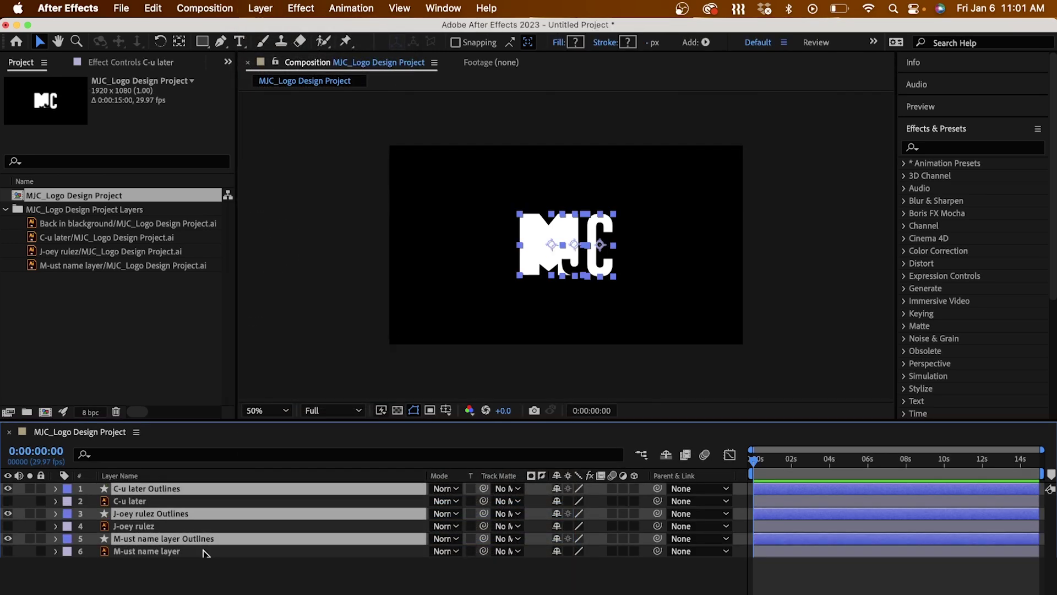
left_click(150, 525, "super")
left_click(132, 501, "super")
key("Delete")
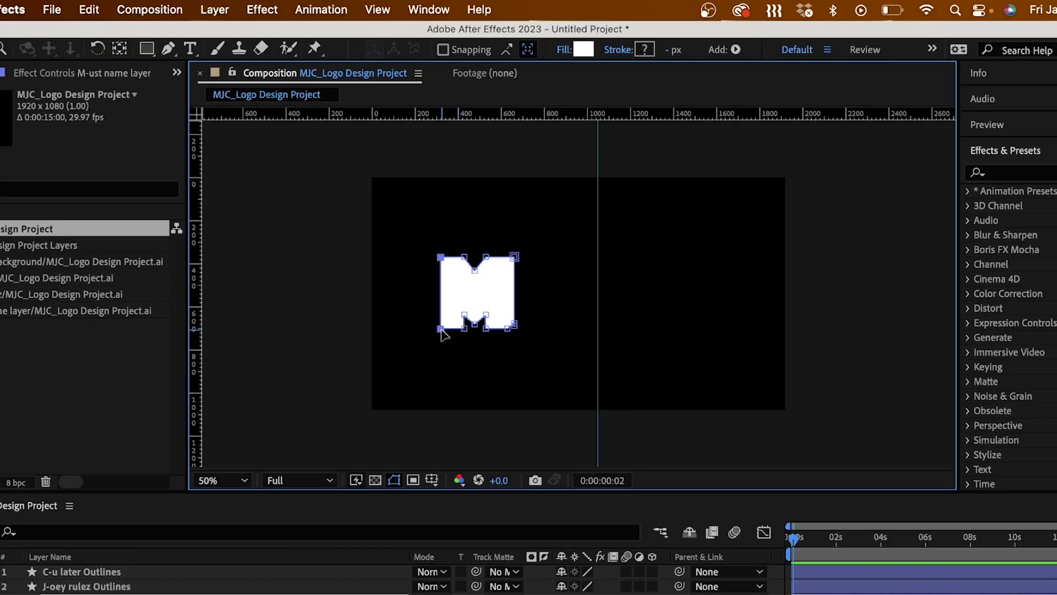
Step: Keyframe the M's shape: widen its left side, shift it right, then narrow the left edge
left_click_drag(441, 329, 352, 329)
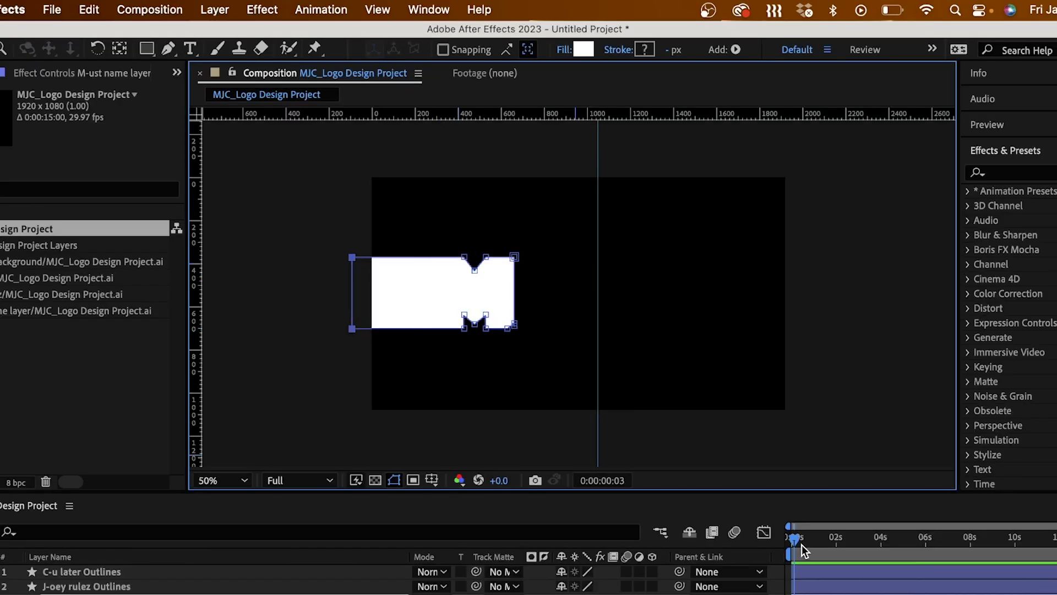
scroll(802, 549, "left", 2)
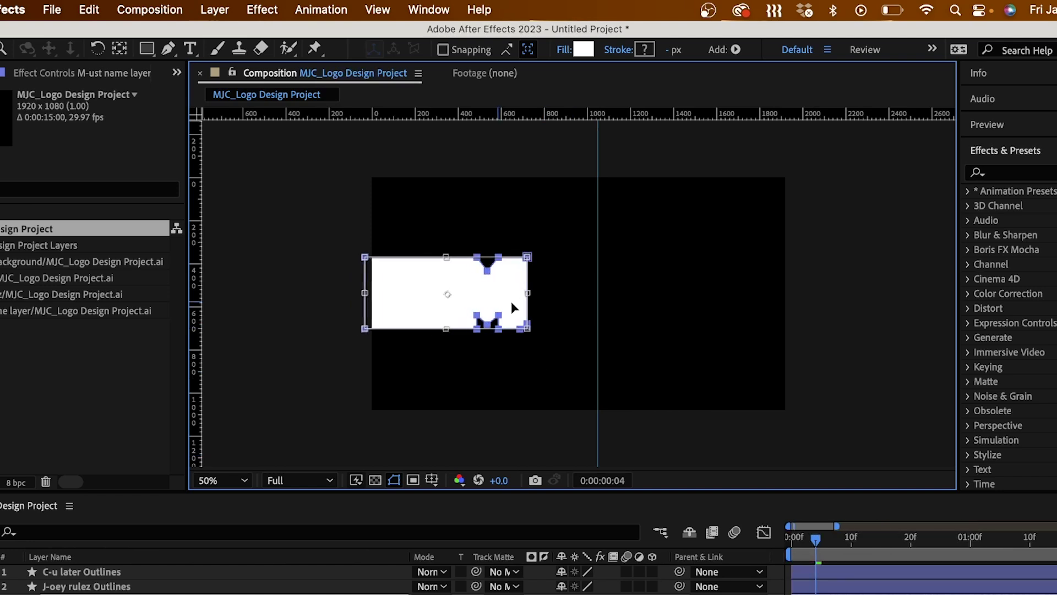
left_click_drag(511, 301, 556, 302)
left_click_drag(398, 328, 427, 333)
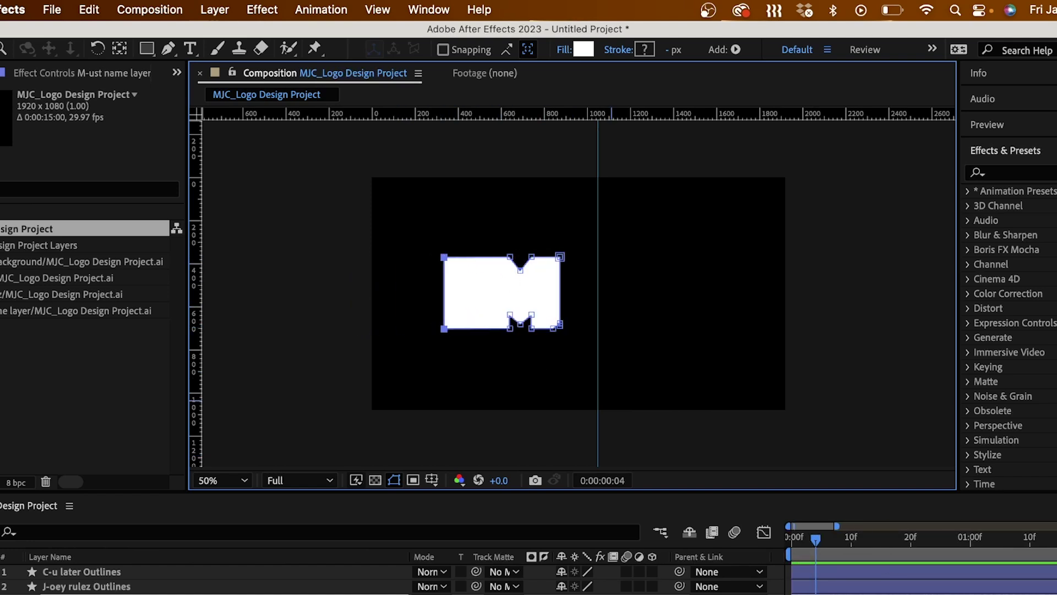
Step: Step through frames 6, 13 and 16 on the J outlines layers, revealing the J's Scale property
key("minus")
key("Page_Down")
key("Page_Down")
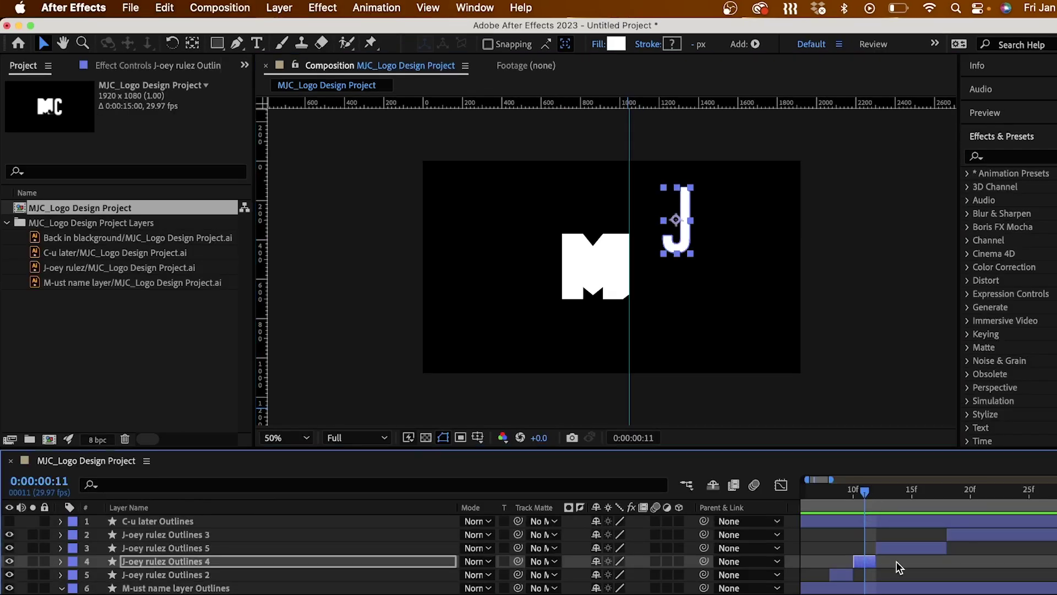
left_click(896, 562)
left_click_drag(869, 490, 887, 498)
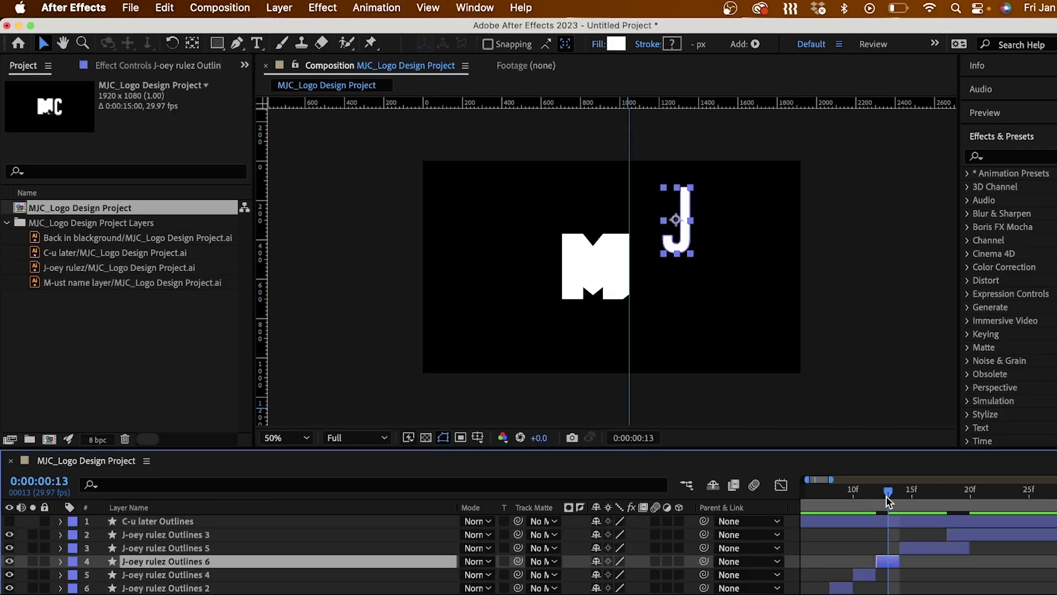
key("s")
key("Page_Down")
key("Page_Down")
Step: Split the J layer, move the new piece right, trim its clip, and remove extra J layers
key("Page_Down")
left_click(614, 276)
key("super+shift+d")
left_click_drag(614, 297, 672, 294)
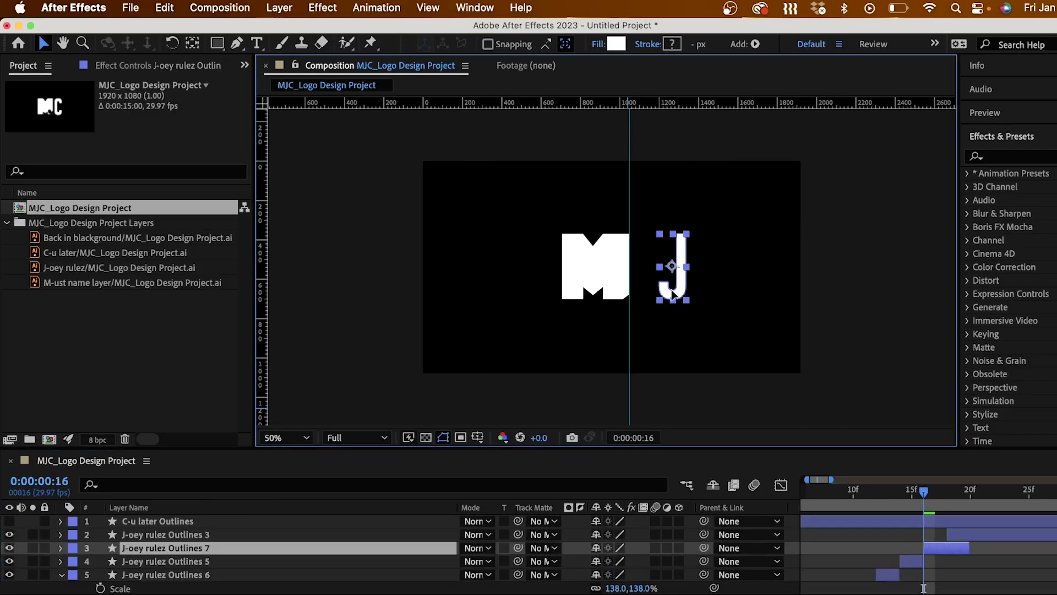
key("Page_Down")
key("Page_Down")
left_click_drag(969, 549, 947, 549)
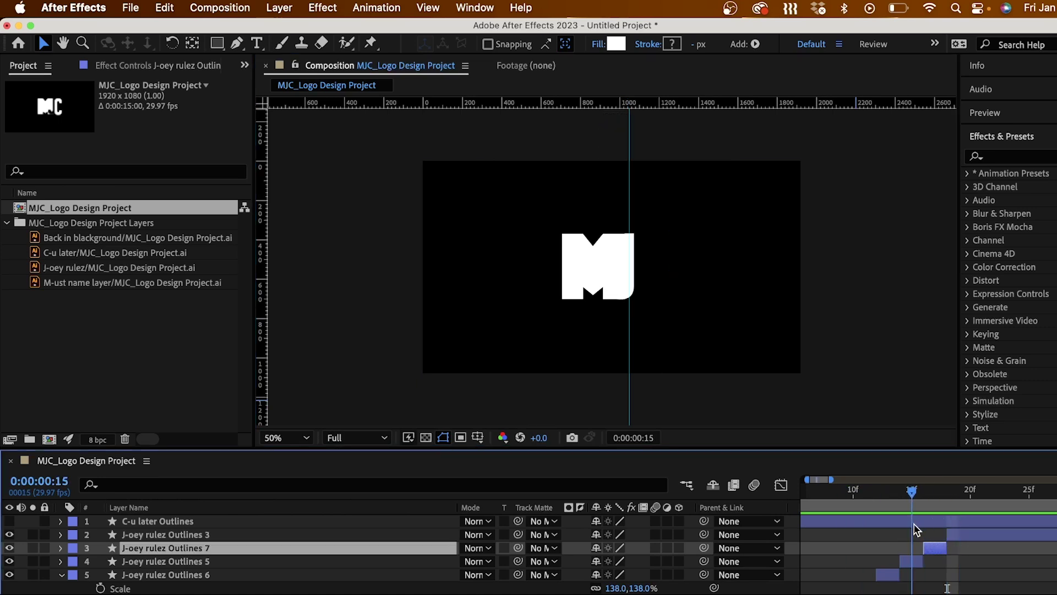
key("Page_Up")
left_click(910, 562)
key("Delete")
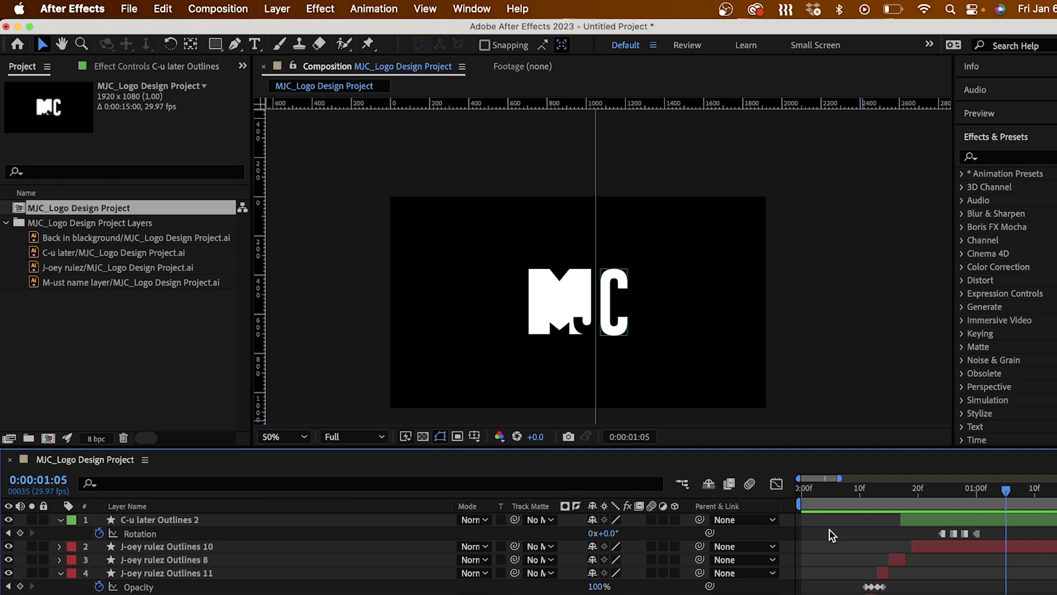
left_click(277, 9)
Step: Add a black 1920 x 1080 solid named Noise Layer covering the MJC logo
mouse_move(283, 31)
left_click(454, 52)
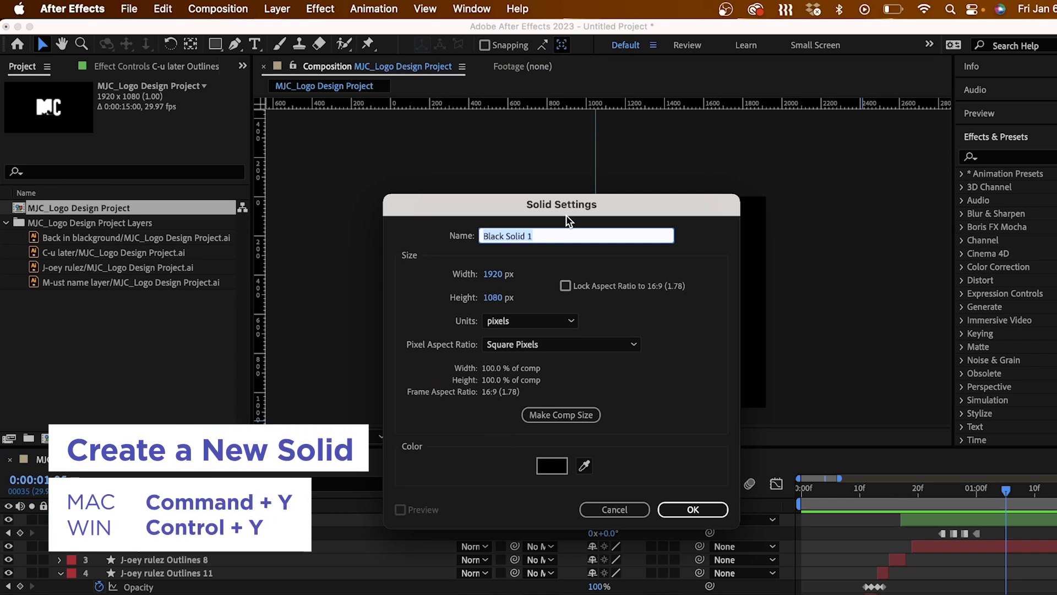
type("Noise Layer")
left_click(682, 508)
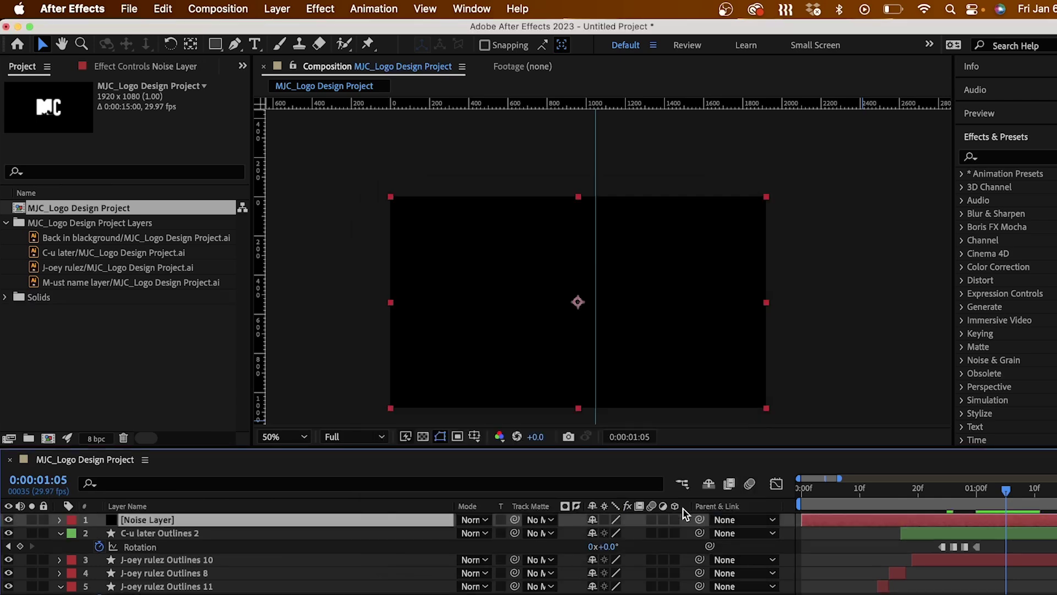
left_click(321, 8)
Step: Apply Fractal Noise to the Noise Layer with Fractal Type Max and Noise Type Block
mouse_move(394, 315)
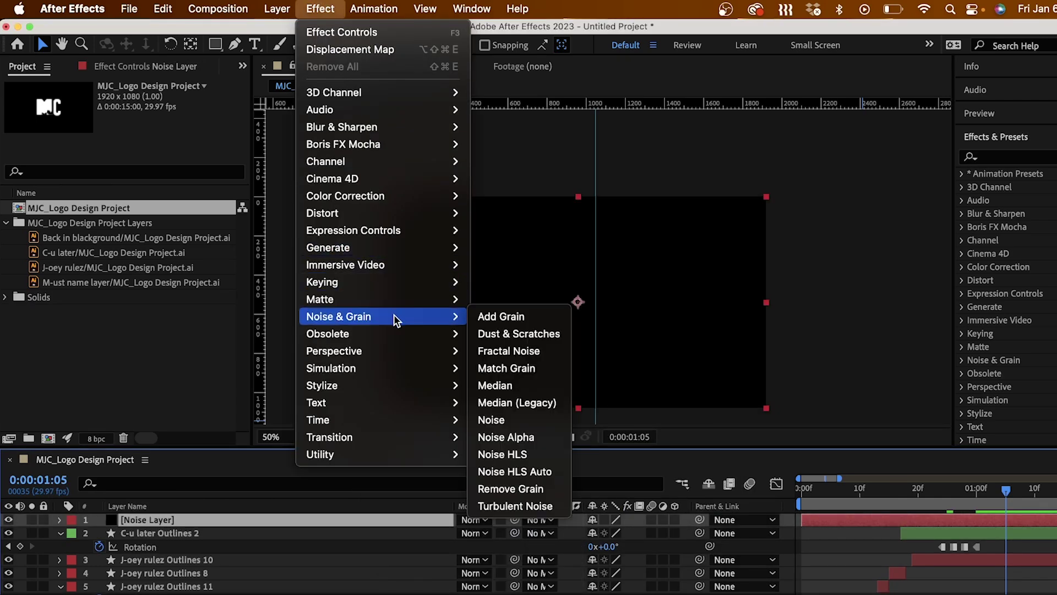
left_click(498, 351)
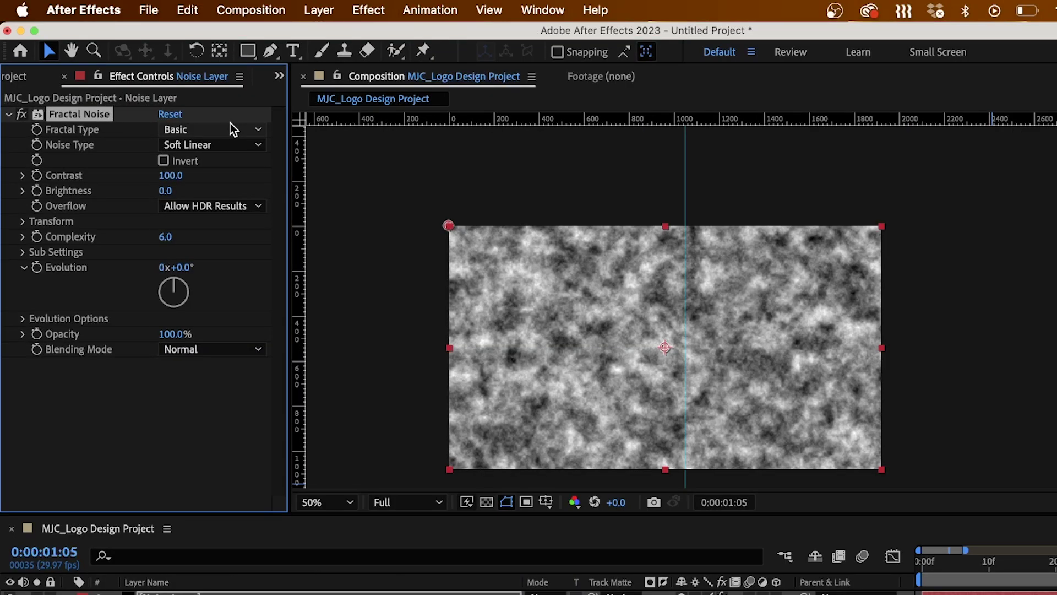
left_click(201, 111)
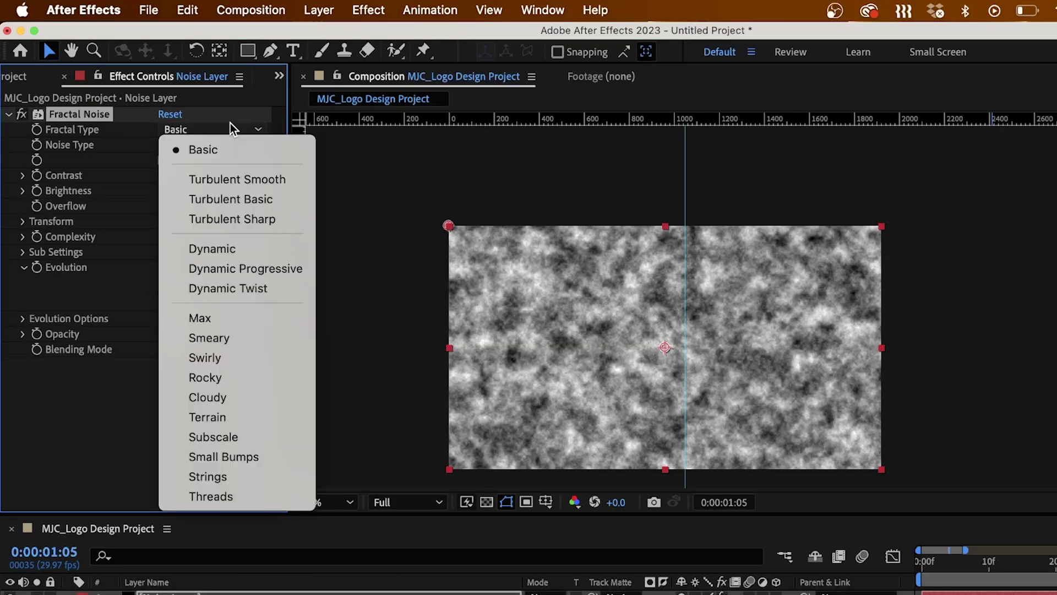
left_click(259, 317)
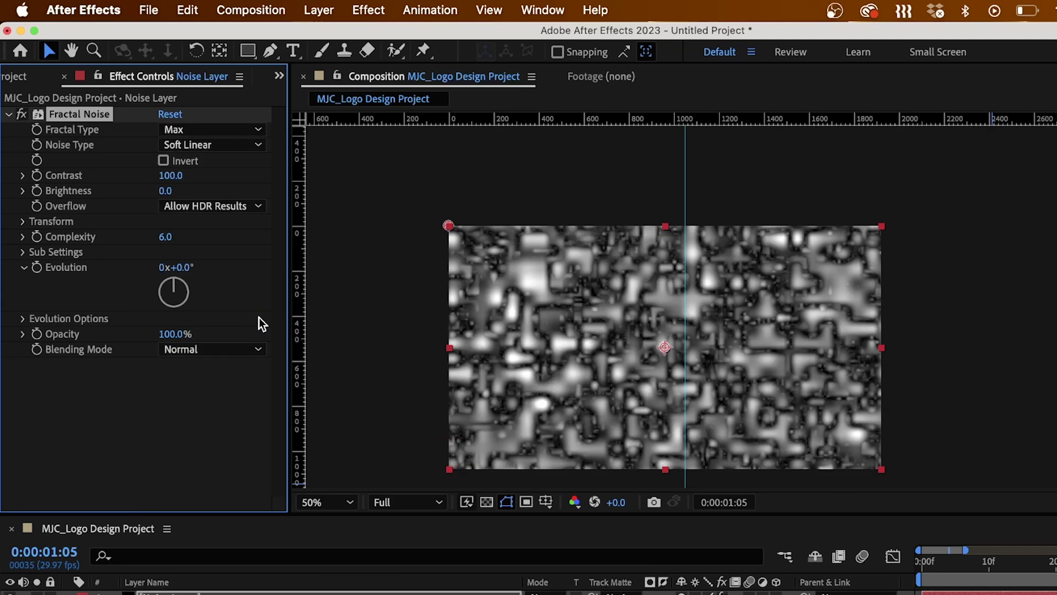
left_click(220, 145)
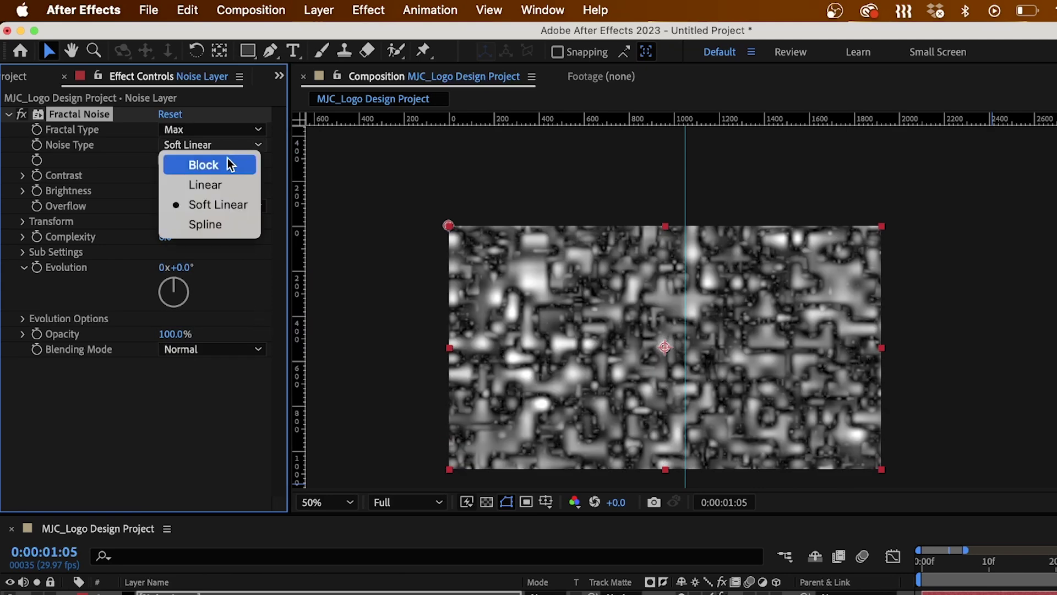
left_click(230, 163)
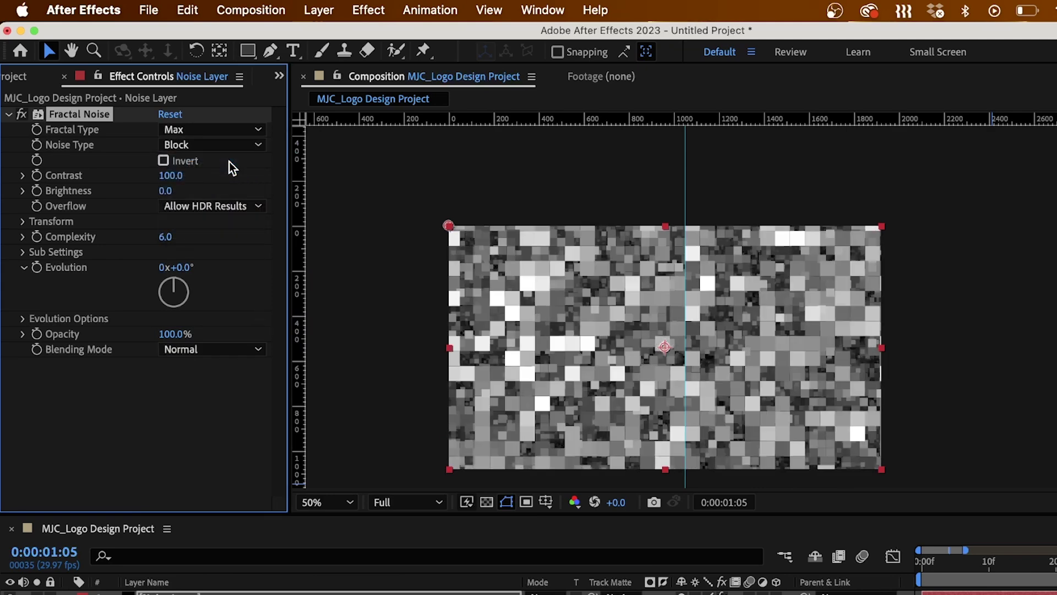
Step: Turn off Uniform Scaling and set the noise Scale Width to 6000
left_click(23, 222)
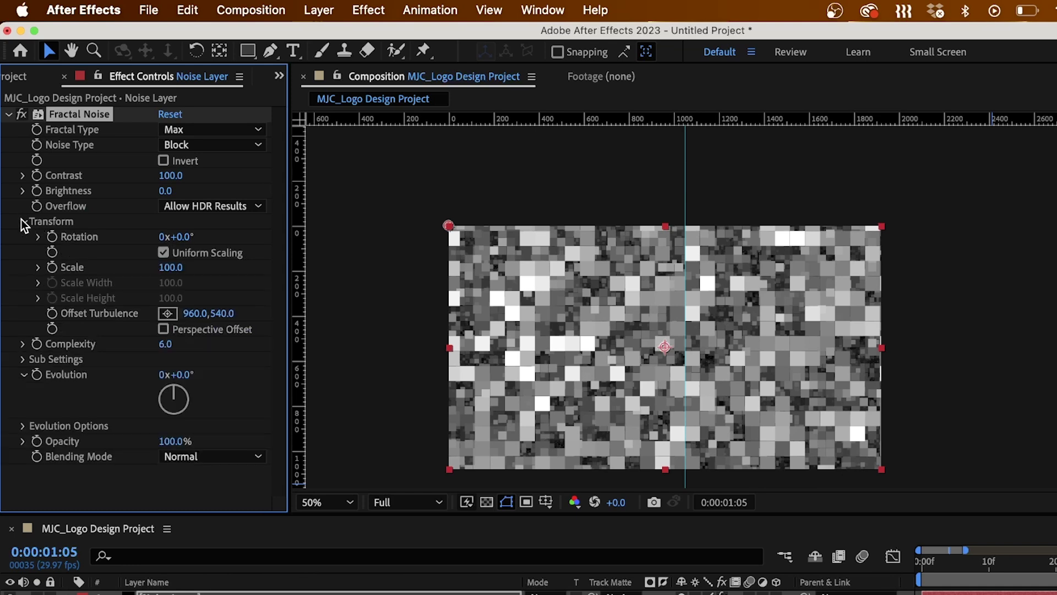
left_click(37, 268)
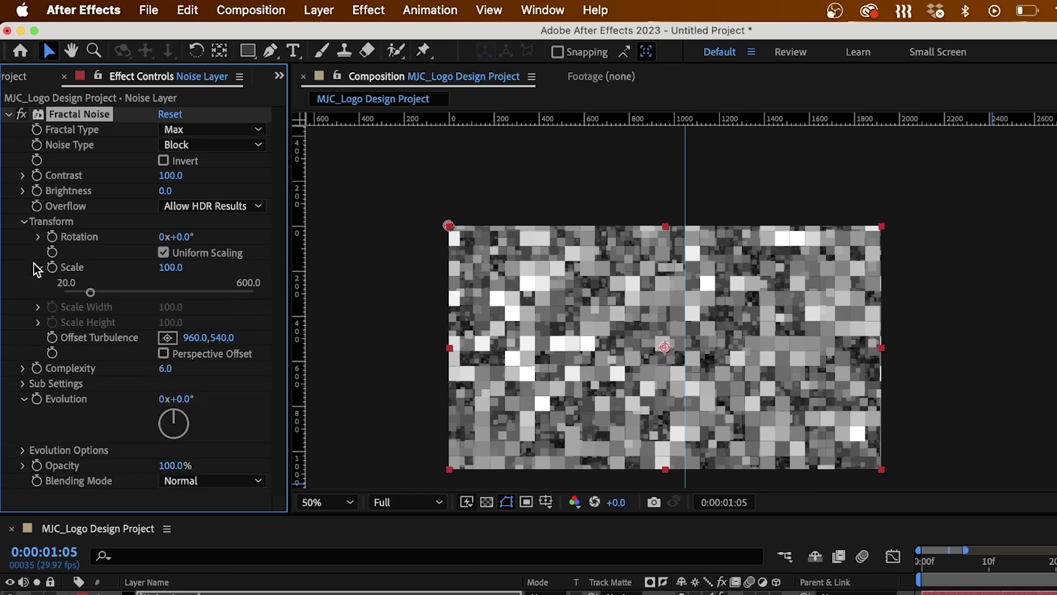
left_click(164, 252)
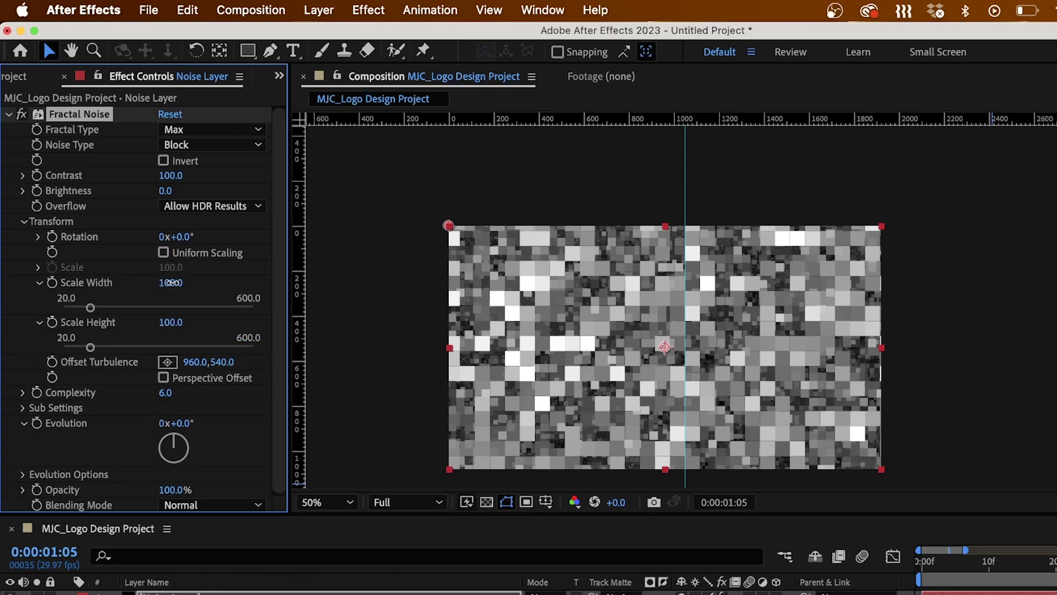
type("6000")
key("Return")
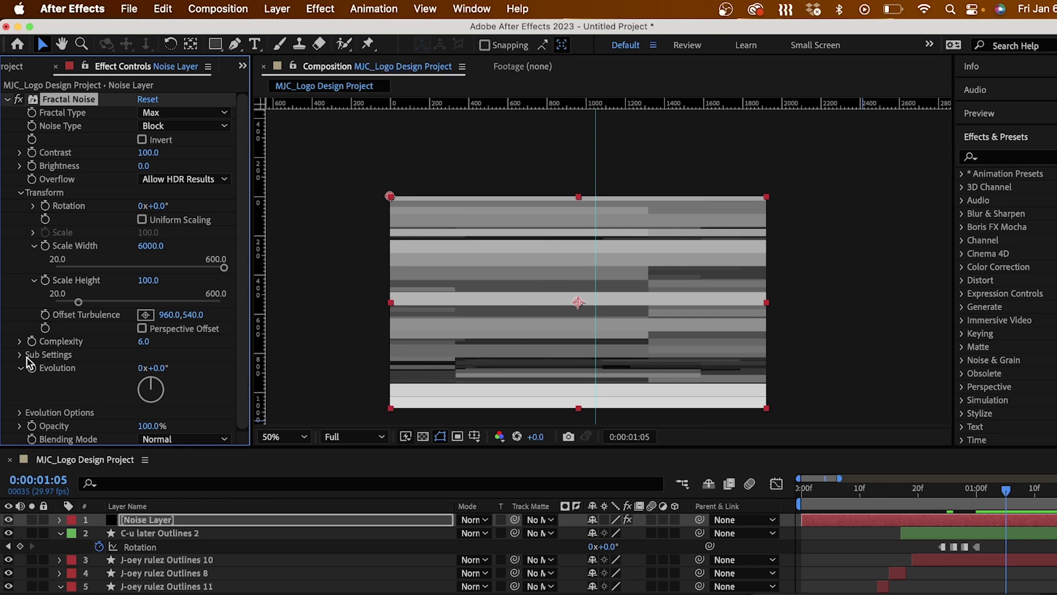
Step: Add a time*1500 expression to the noise's Evolution property
left_click(32, 368)
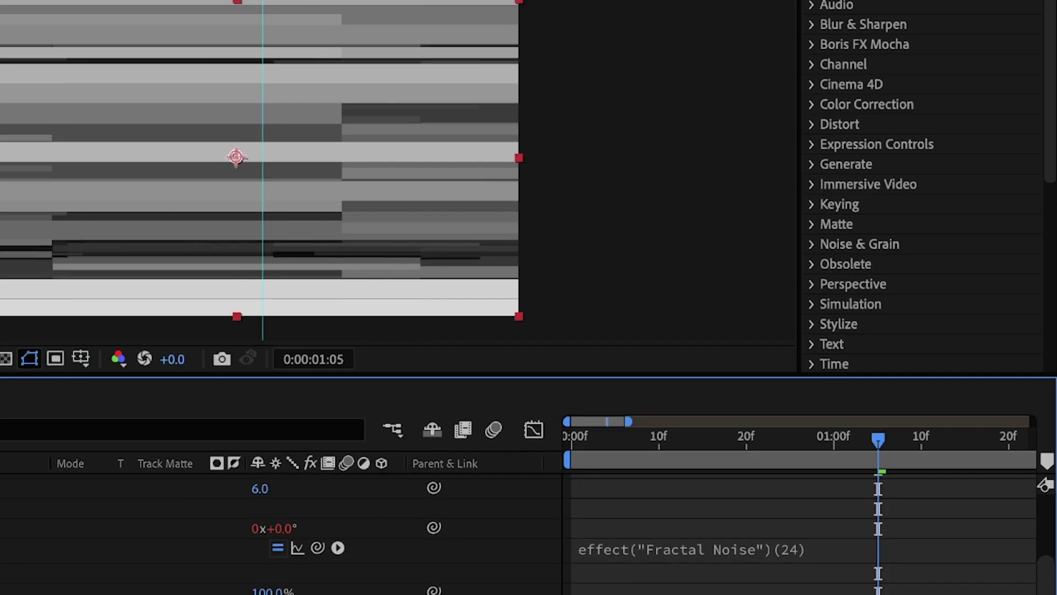
left_click(663, 544)
type("time")
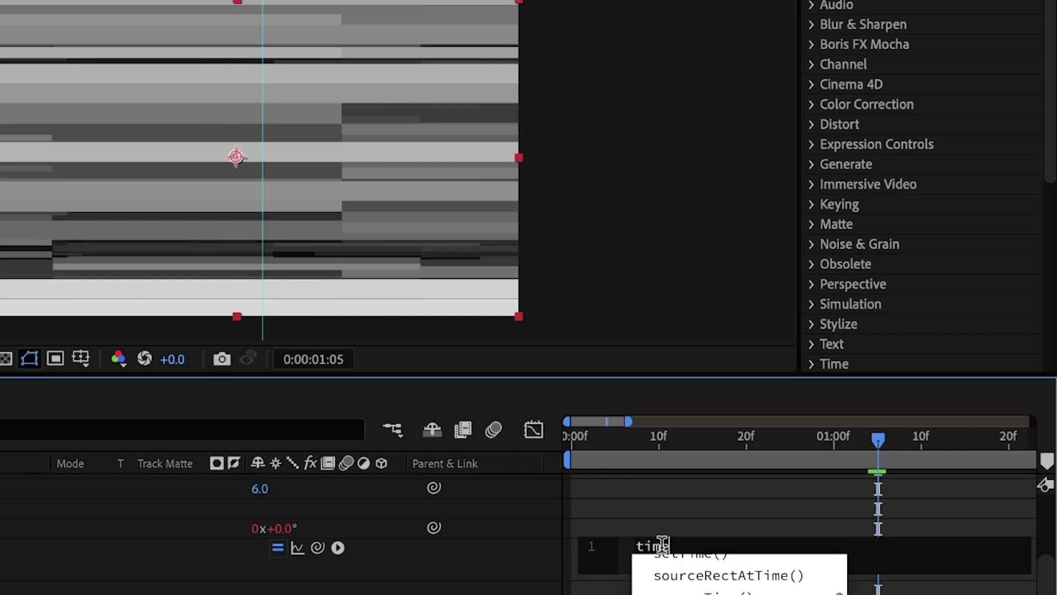
type("*")
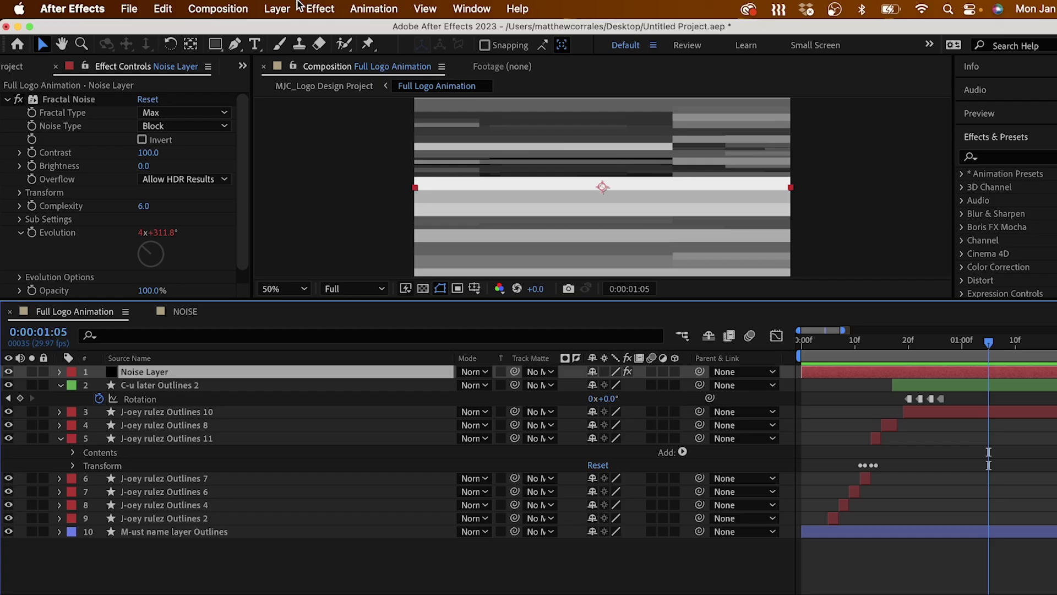
Step: Pre-compose the noise layer into a composition named NOISE
left_click(276, 9)
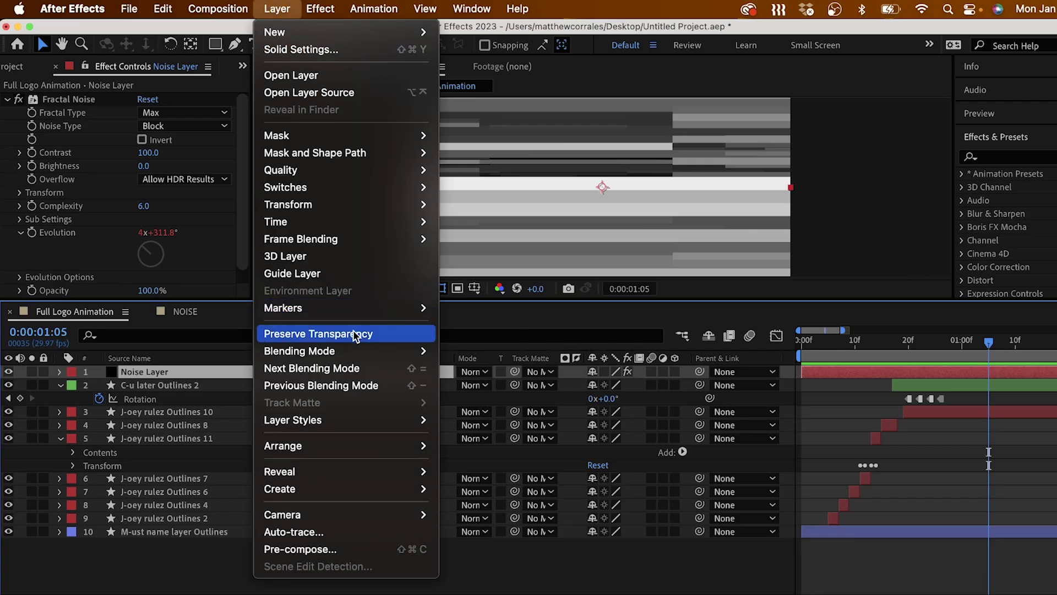
left_click(380, 549)
type("NO")
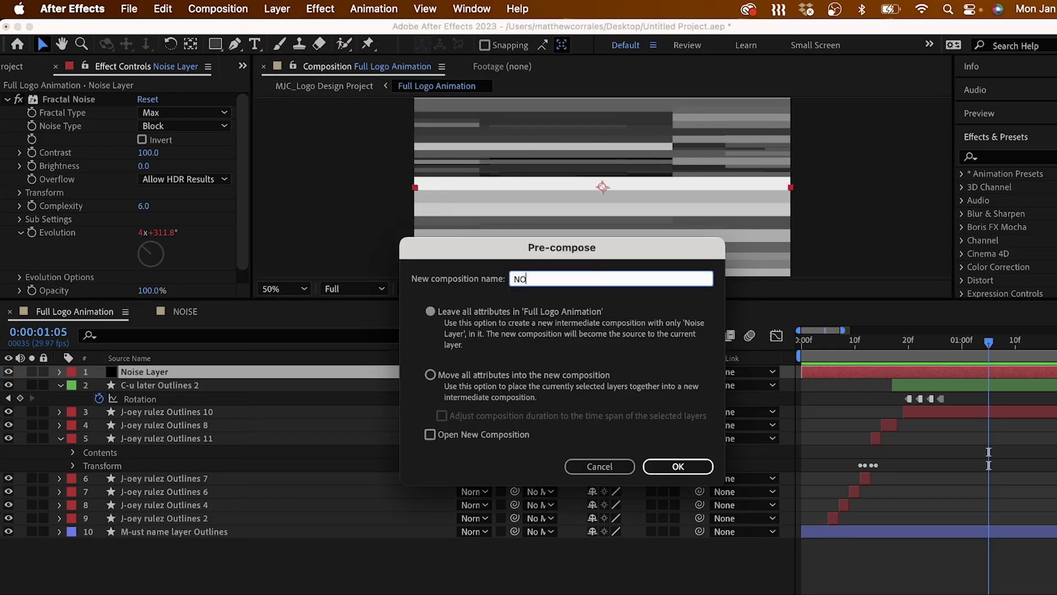
type("ISE")
left_click(676, 466)
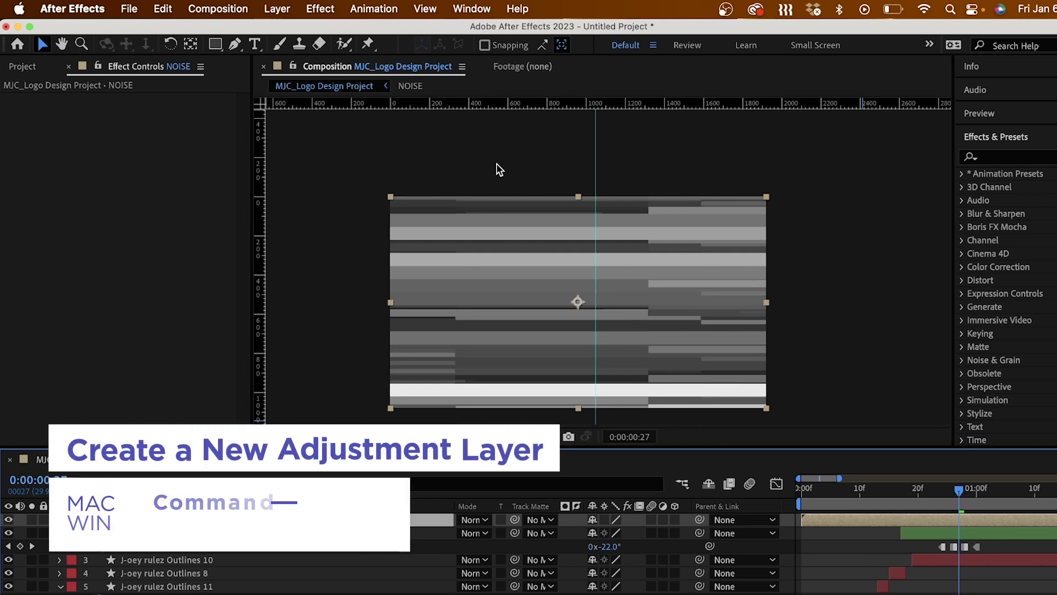
Step: Create a new adjustment layer
left_click(283, 7)
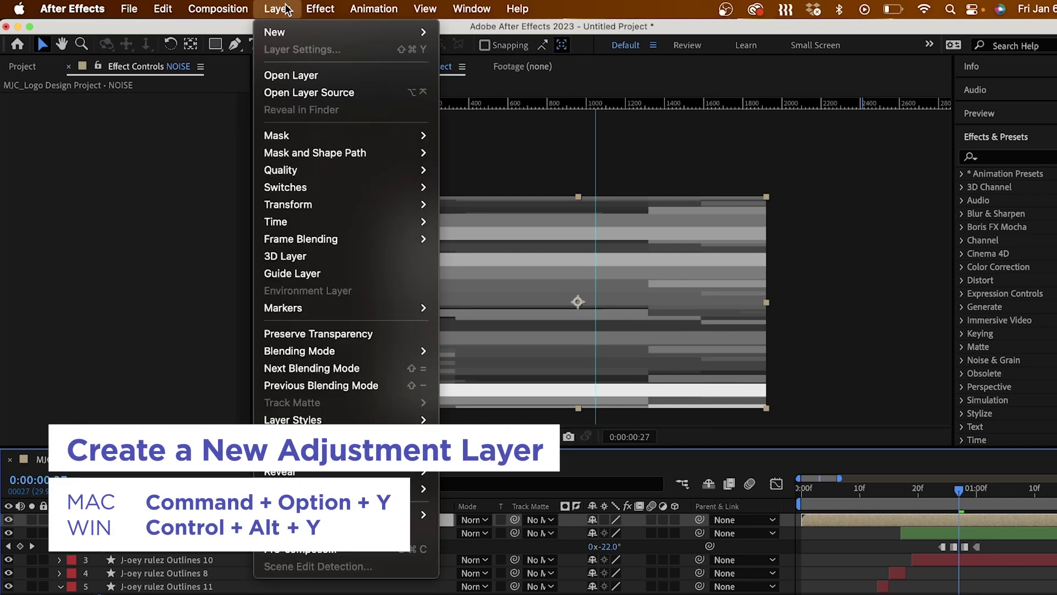
mouse_move(275, 32)
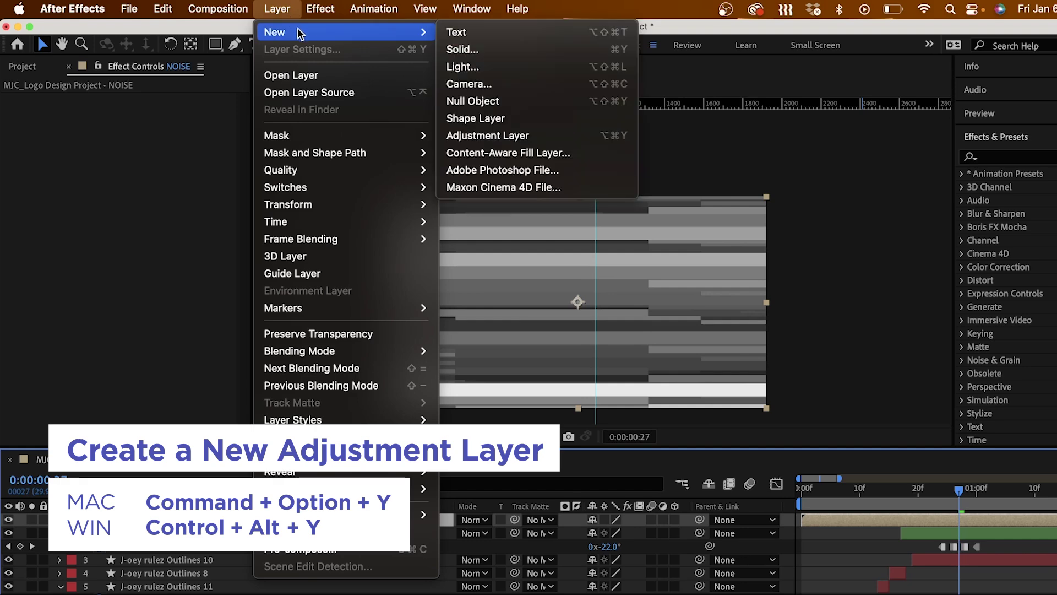
left_click(473, 134)
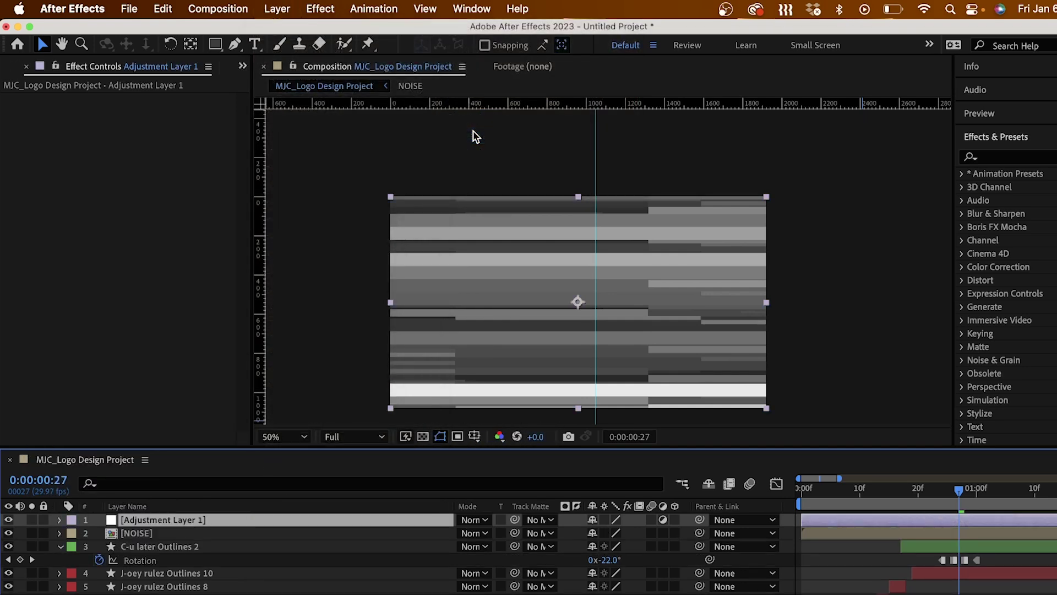
Step: Apply Distort > Displacement Map to the adjustment layer, using the NOISE layer as the map
left_click(321, 6)
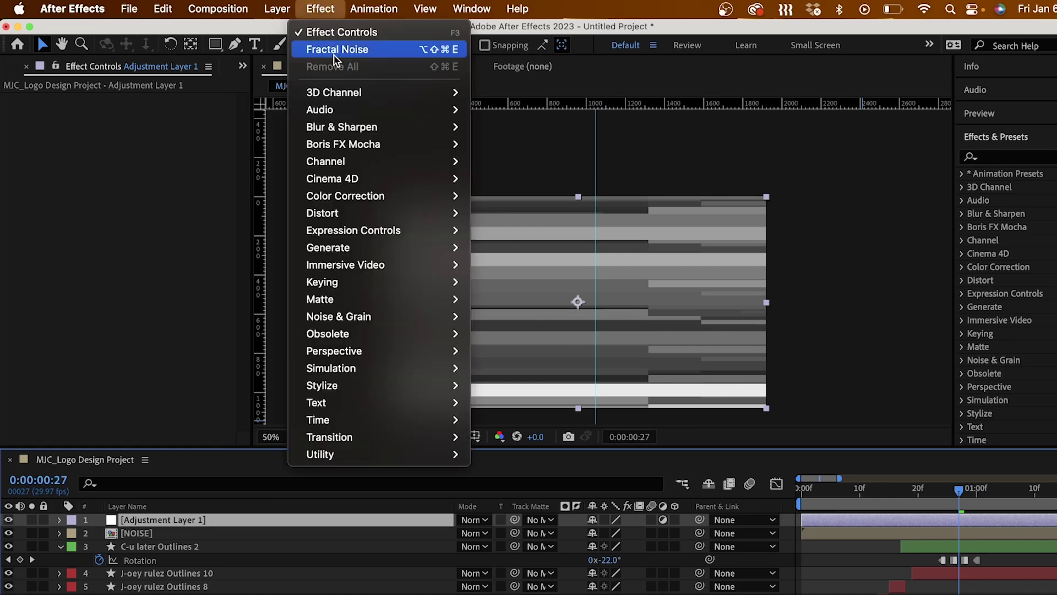
mouse_move(400, 214)
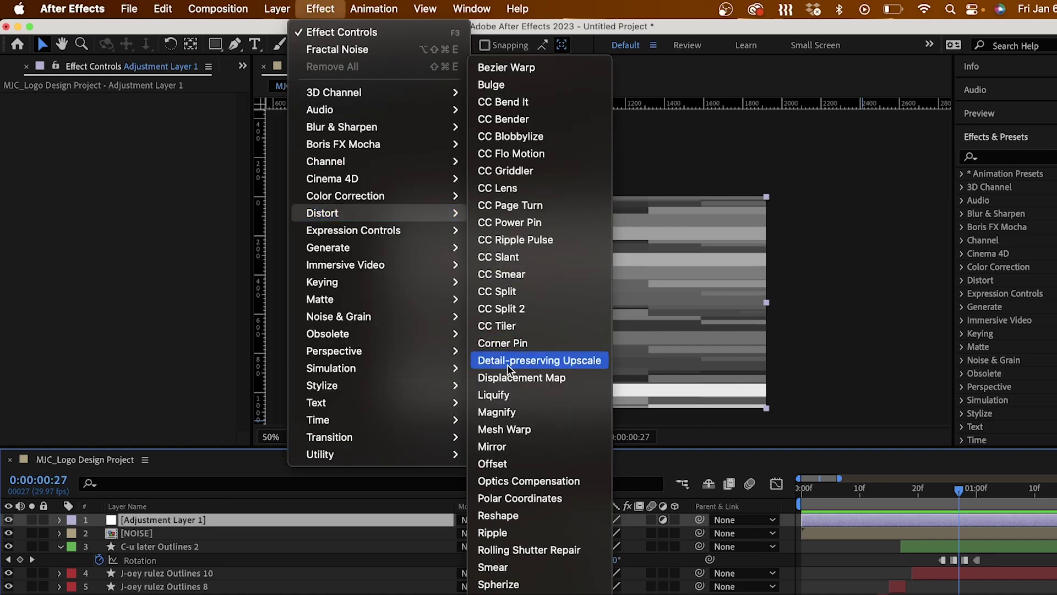
left_click(516, 378)
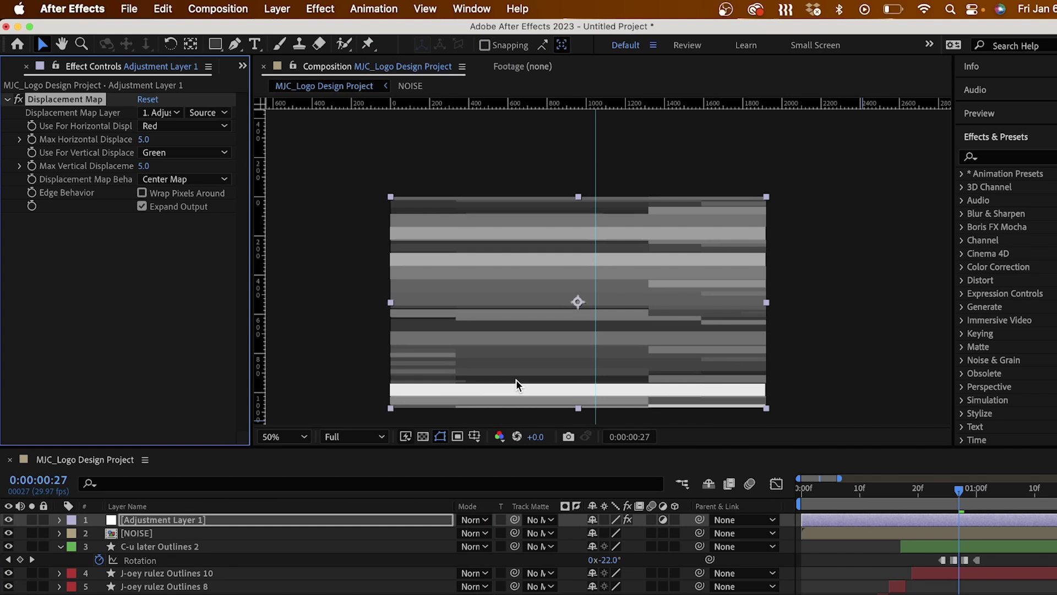
left_click(176, 113)
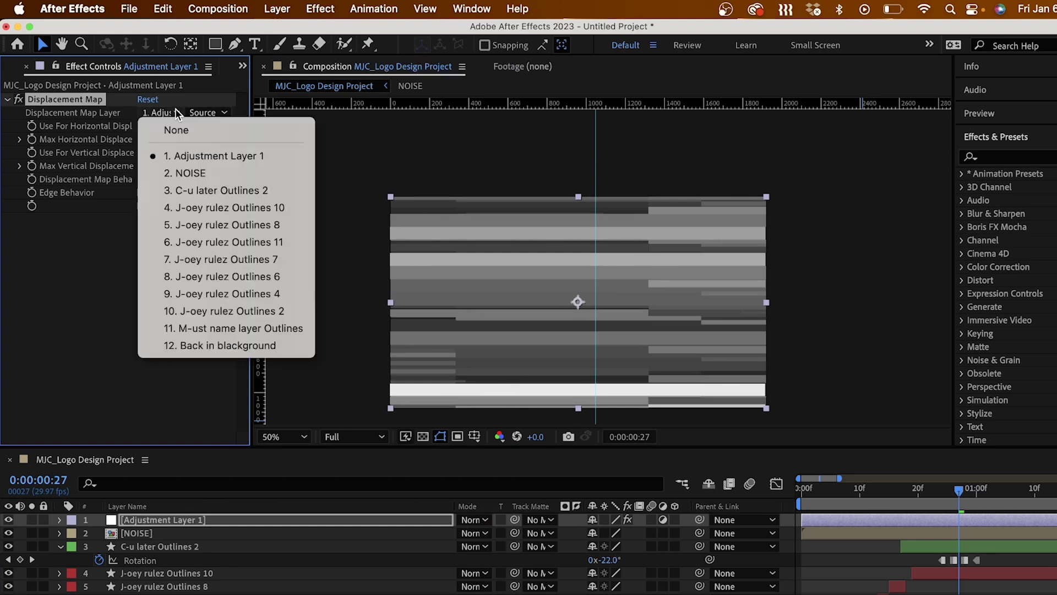
left_click(222, 173)
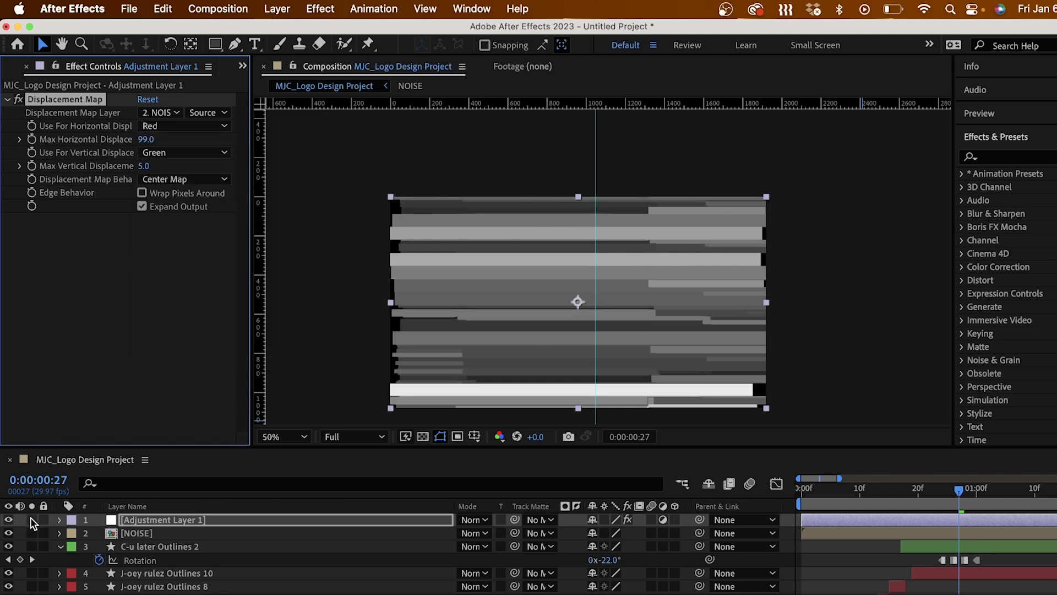
Step: Hide the NOISE layer and set Max Horizontal Displacement to 110 and Max Vertical to 41
left_click(9, 533)
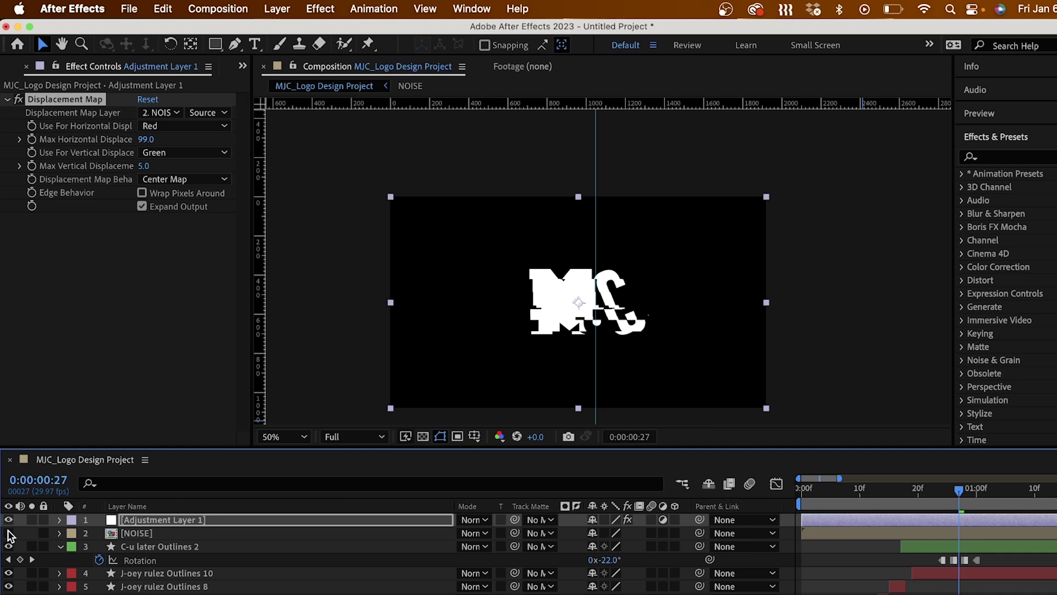
left_click_drag(804, 489, 947, 498)
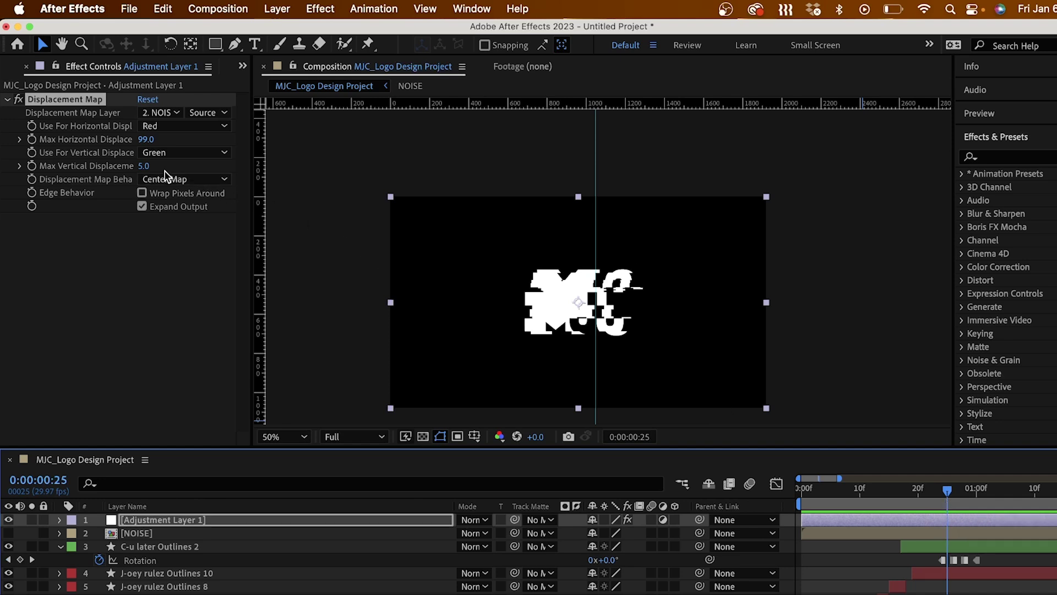
left_click_drag(143, 166, 327, 181)
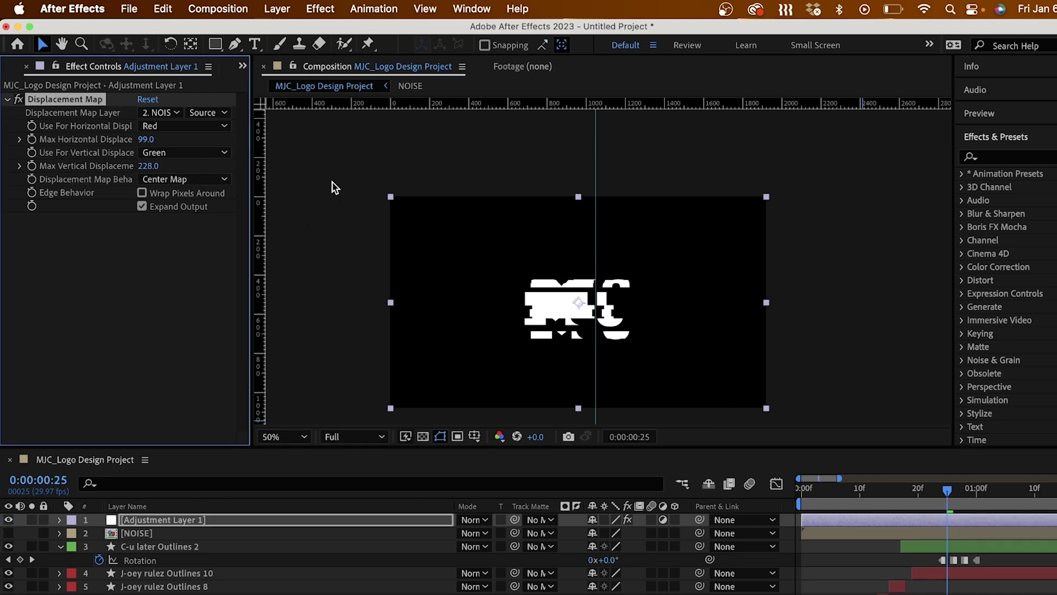
left_click_drag(147, 166, 160, 139)
Step: Duplicate the glitch adjustment layer to start at frame 11 with stronger vertical displacement
left_click(808, 489)
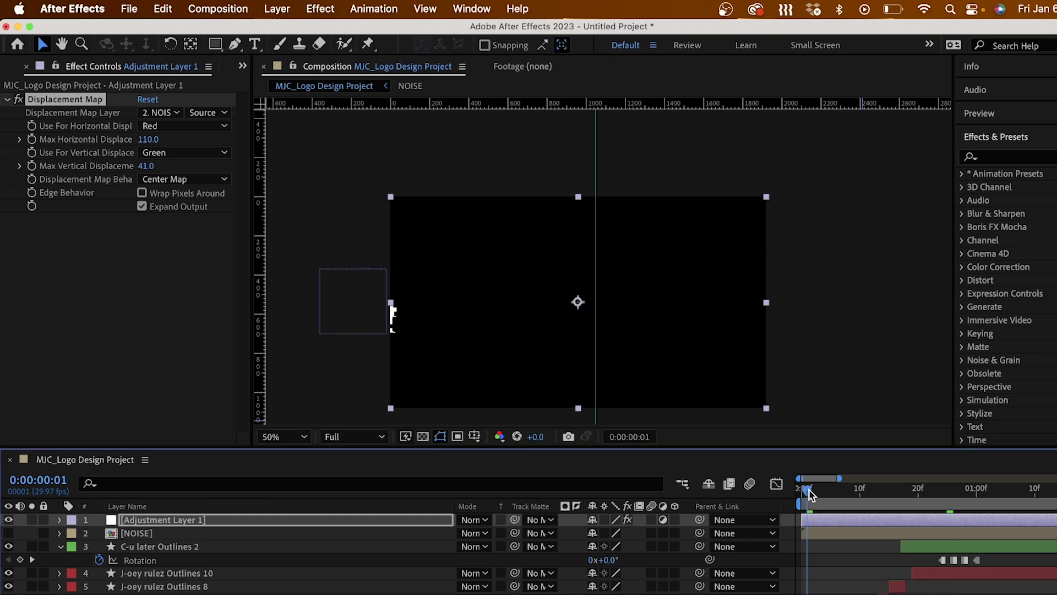
key("space")
key("space")
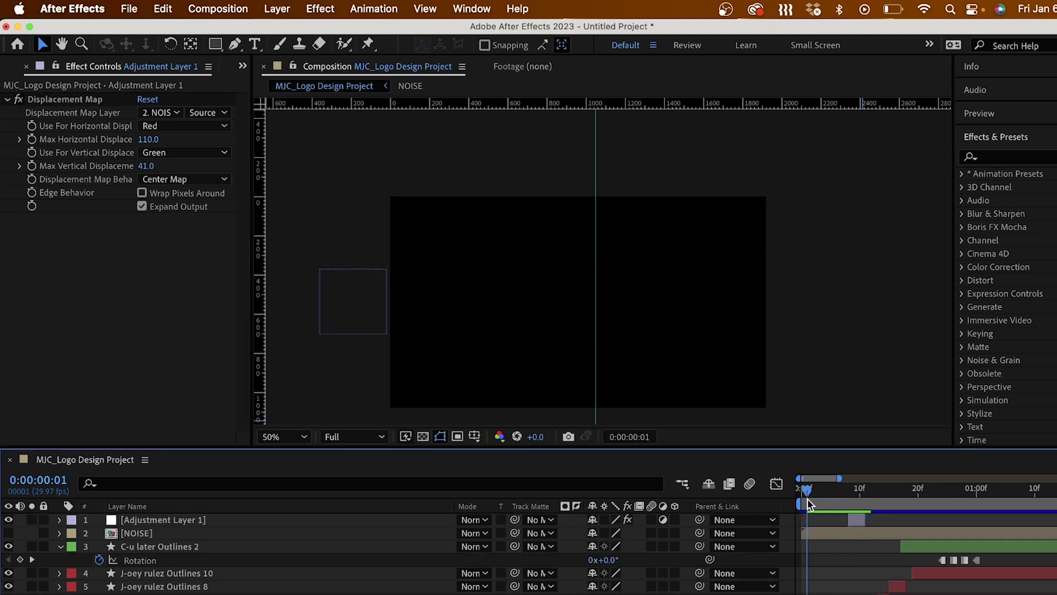
left_click(864, 519)
key("equal")
left_click(814, 490)
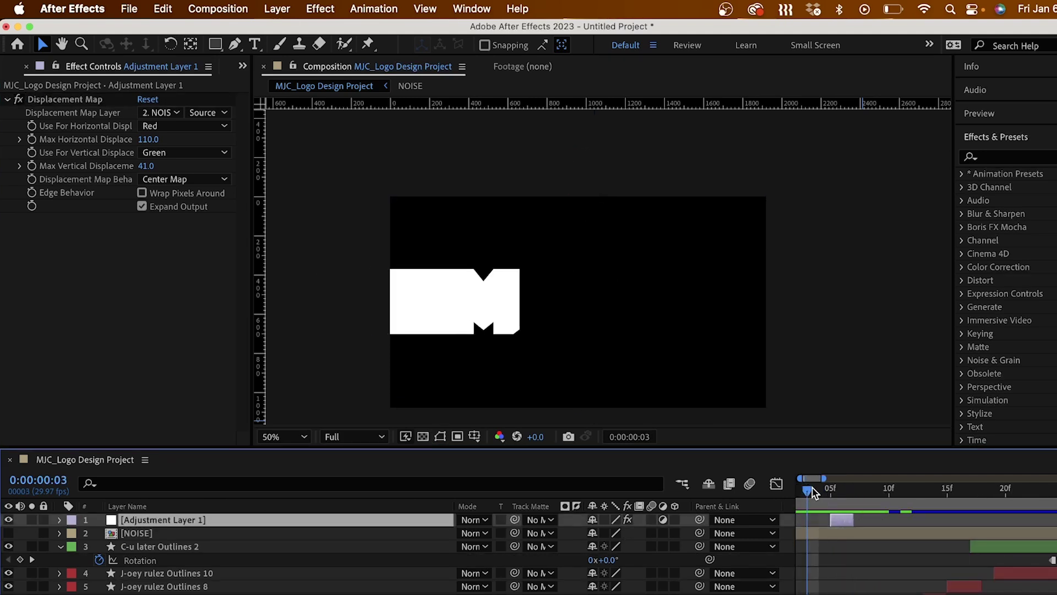
left_click_drag(814, 490, 900, 489)
key("super+d")
key("bracketleft")
left_click_drag(148, 166, 241, 164)
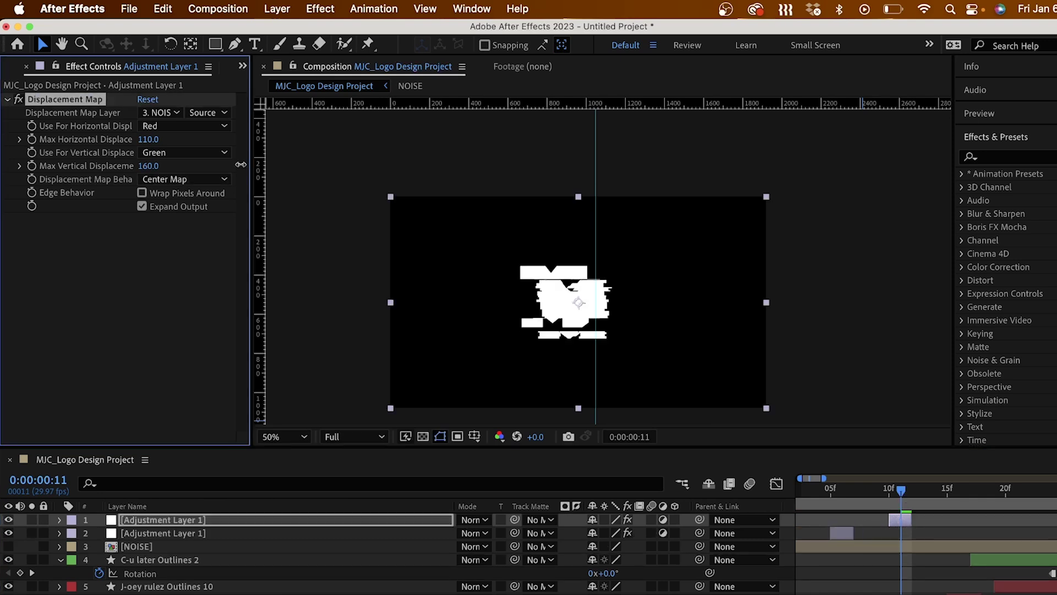
Step: Shift the second glitch burst four frames later and add a third burst at frame 24
left_click(819, 489)
key("space")
left_click(903, 532)
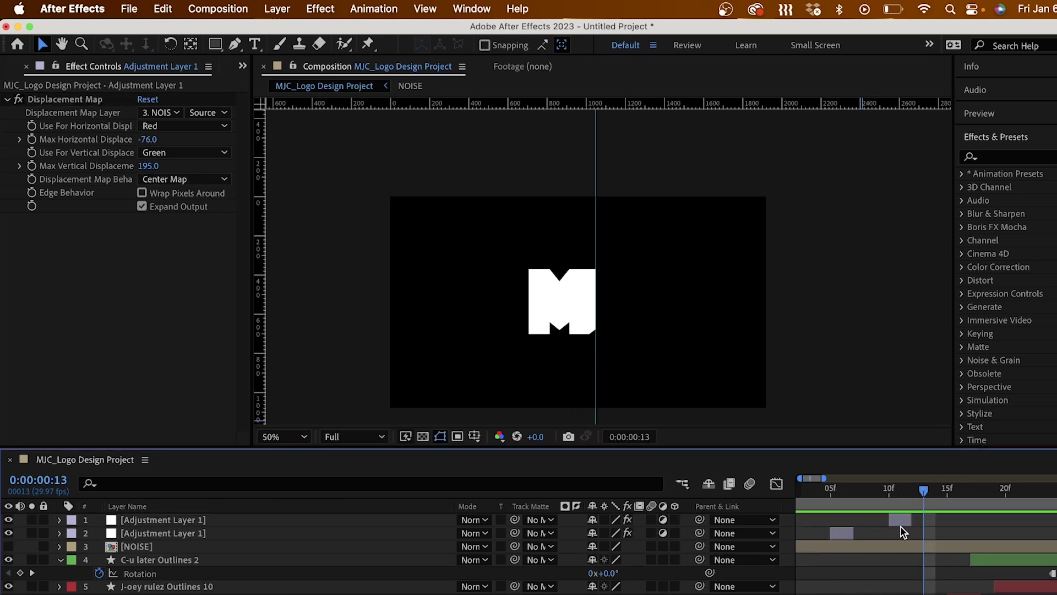
left_click_drag(901, 526, 925, 526)
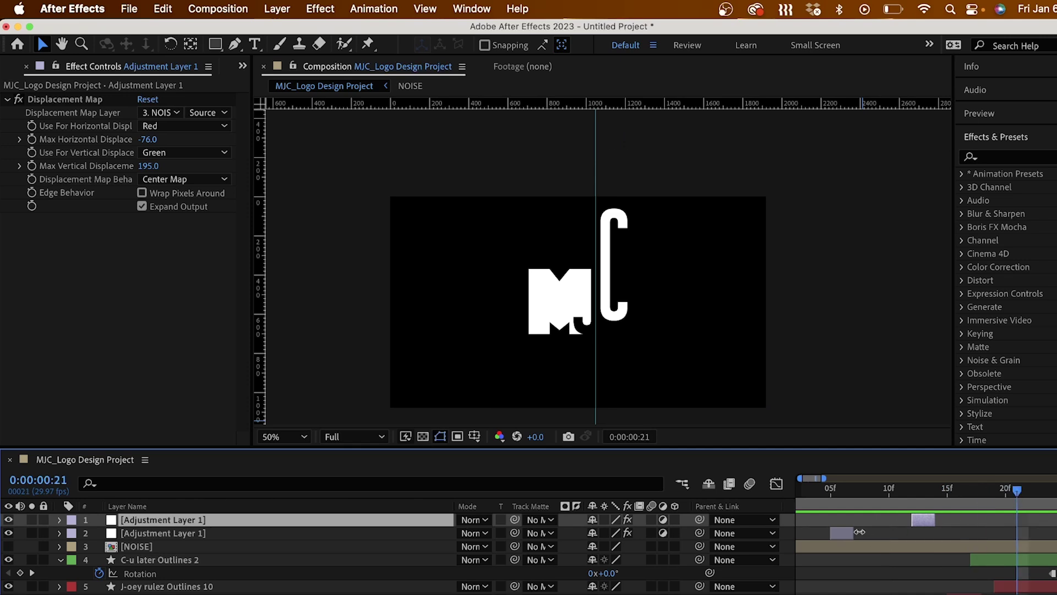
key("super+d")
mouse_move(924, 520)
left_mouse_down()
mouse_move(1025, 520)
mouse_move(939, 524)
left_mouse_up()
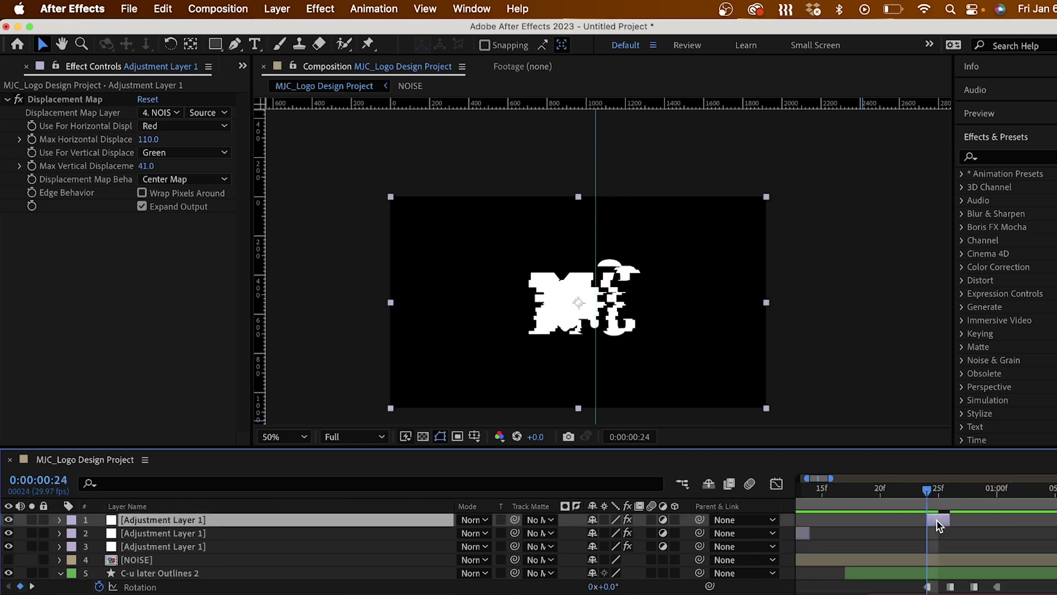
Step: Give the last glitch burst stronger vertical displacement and horizontal displacement of 735
key("minus")
left_click(804, 489)
left_click_drag(813, 496, 1003, 498)
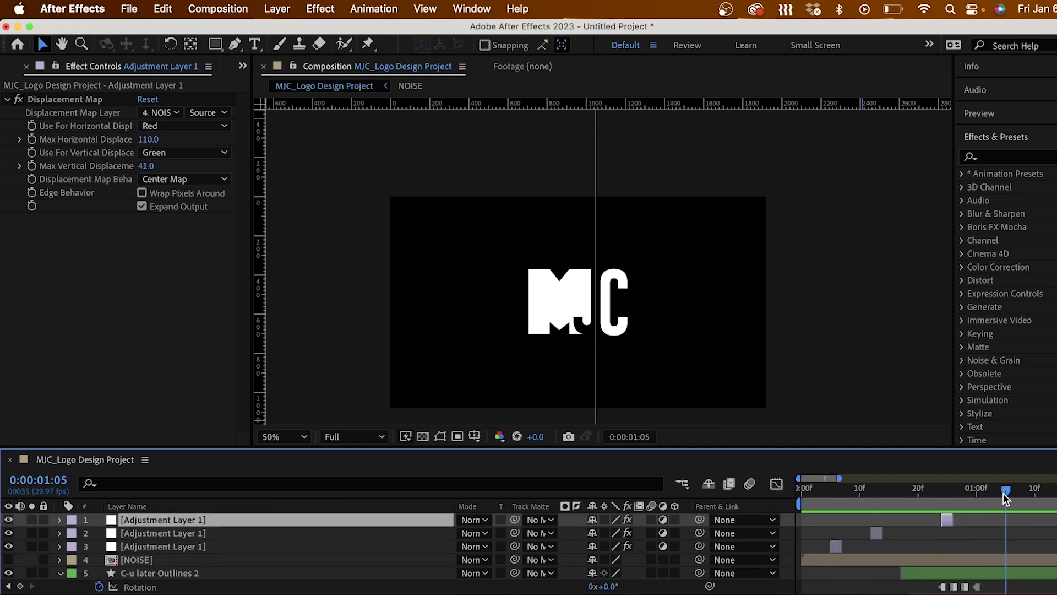
key("minus")
left_click(804, 489)
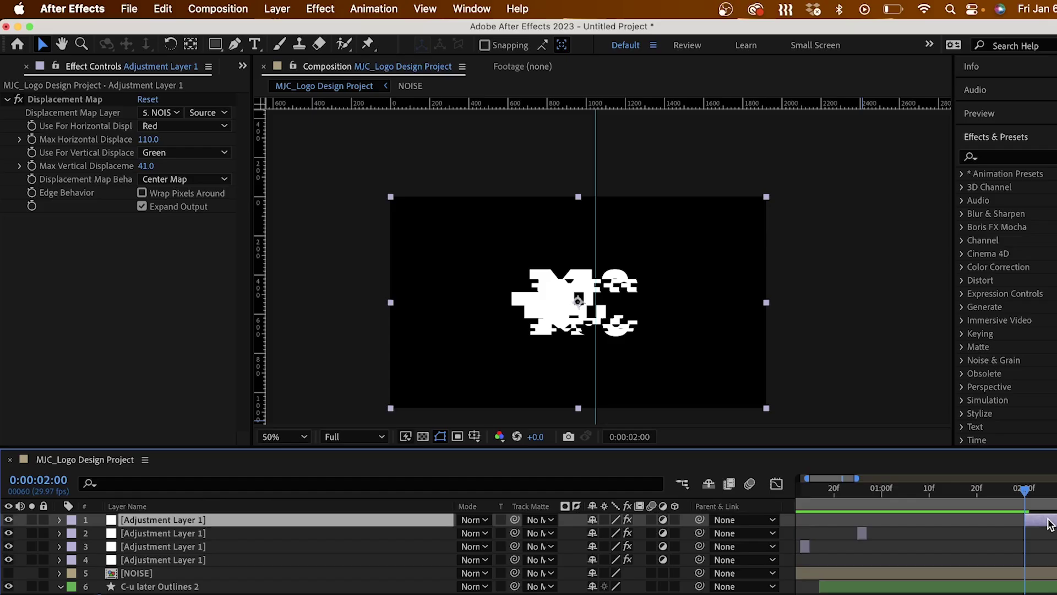
left_click_drag(147, 168, 411, 167)
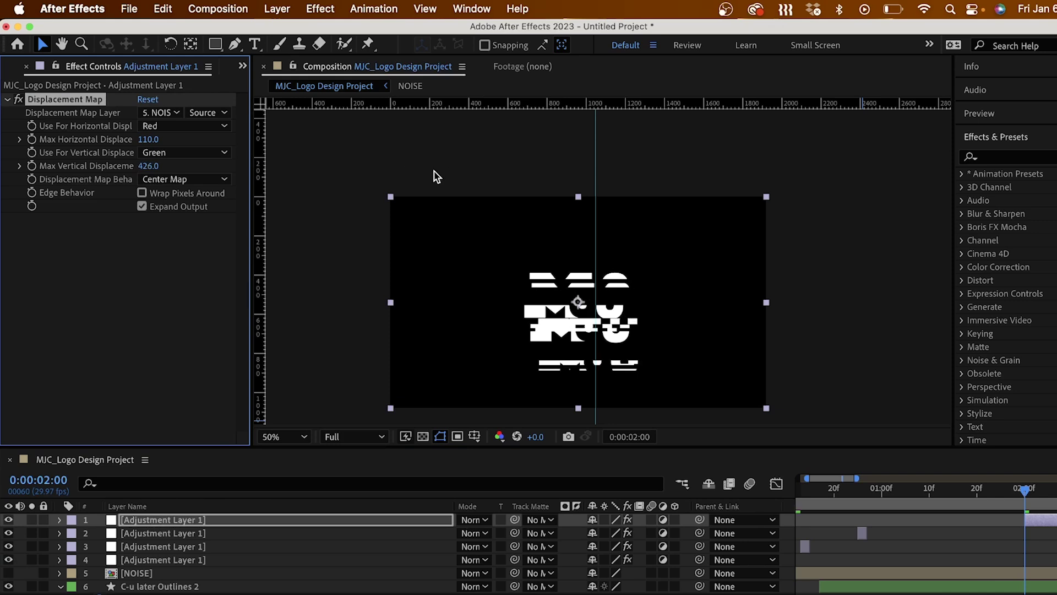
left_click_drag(148, 139, 64, 139)
left_click_drag(294, 147, 656, 161)
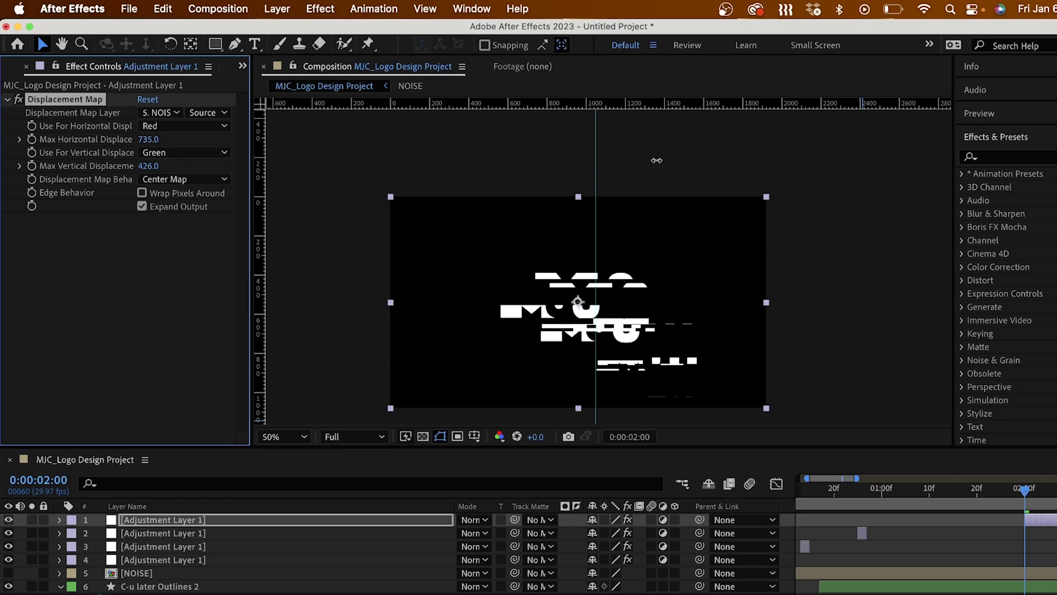
Step: Trim the NOISE and Outlines 2 layers to end at 0:00:02:09
scroll(980, 490, "right", 2)
left_click(1001, 490)
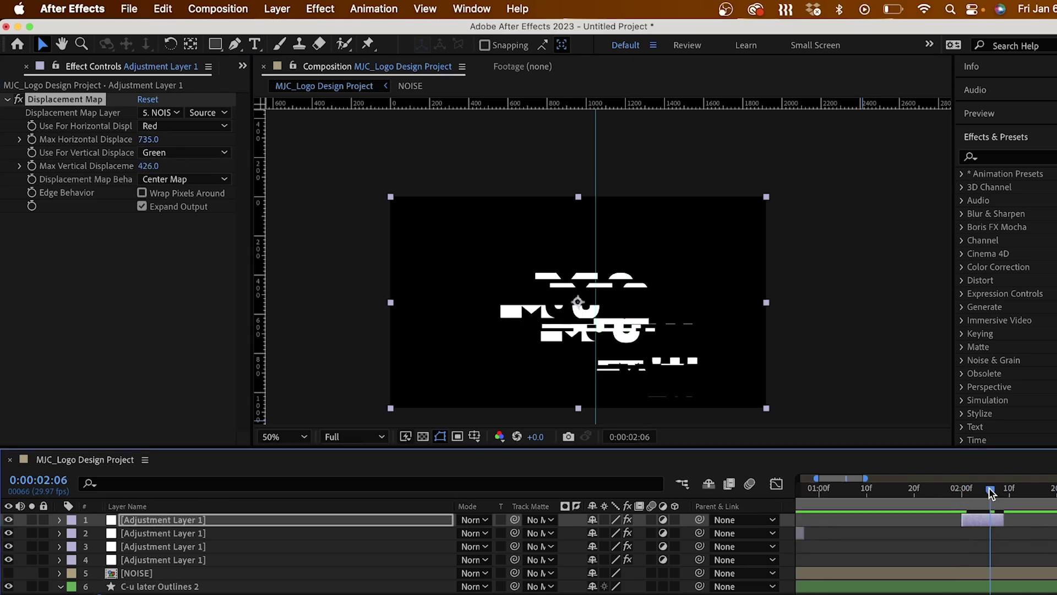
left_click_drag(999, 490, 1004, 490)
left_click(1011, 574)
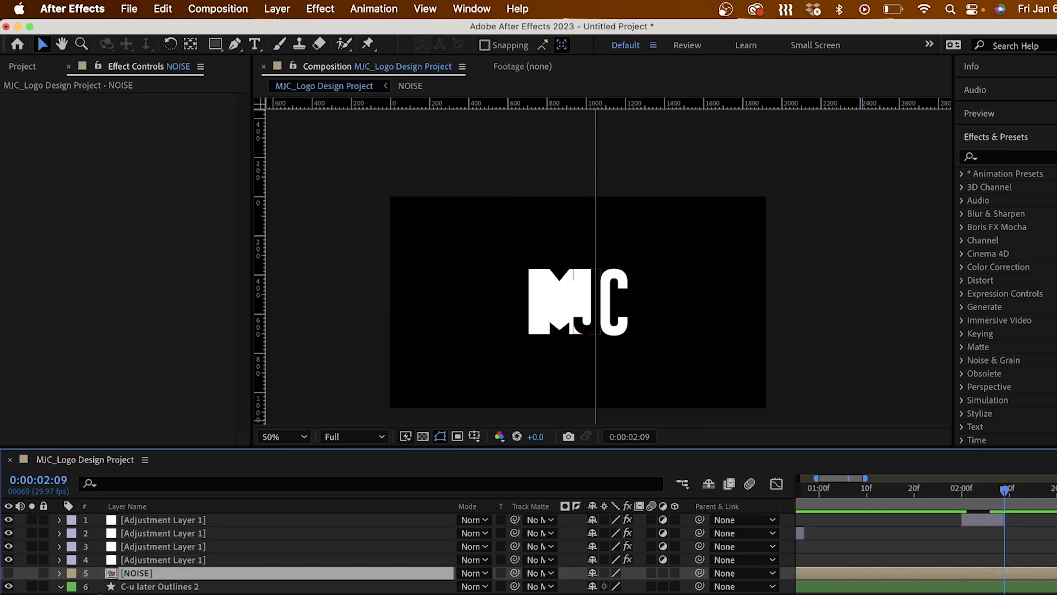
left_click(1012, 586, "shift")
key("alt+]")
left_click(1013, 578)
Step: End the work area at 2:09 and add Full Logo Animation to the render queue
key("n")
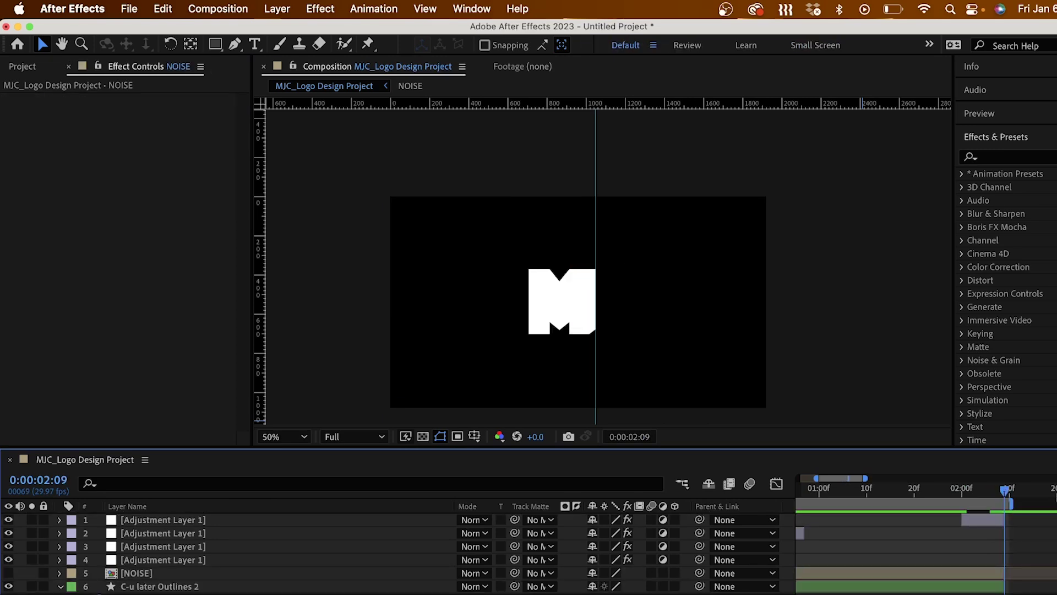
scroll(386, 550, "down", 5)
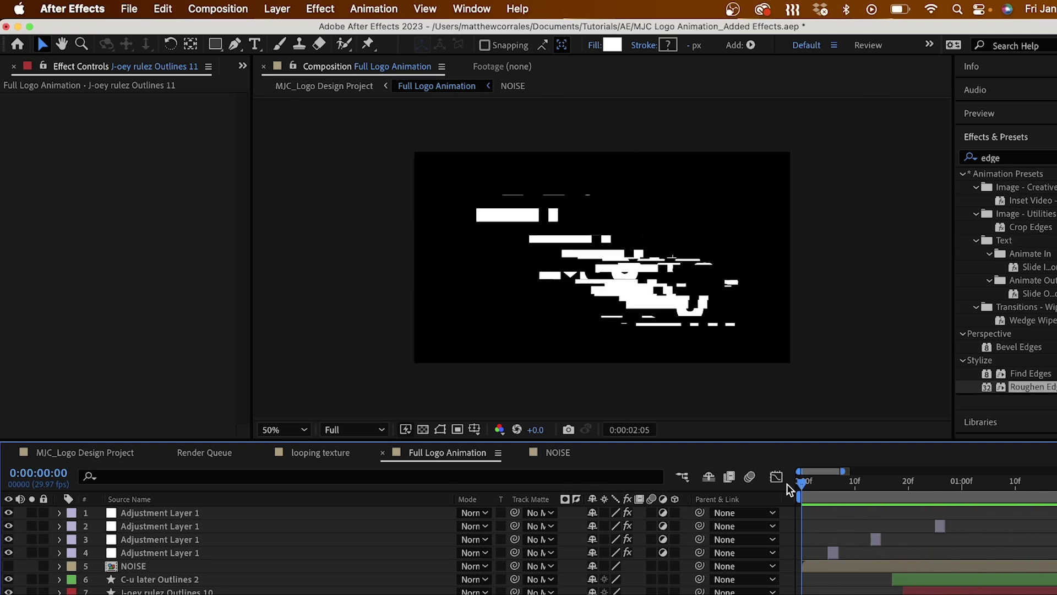
left_click(129, 9)
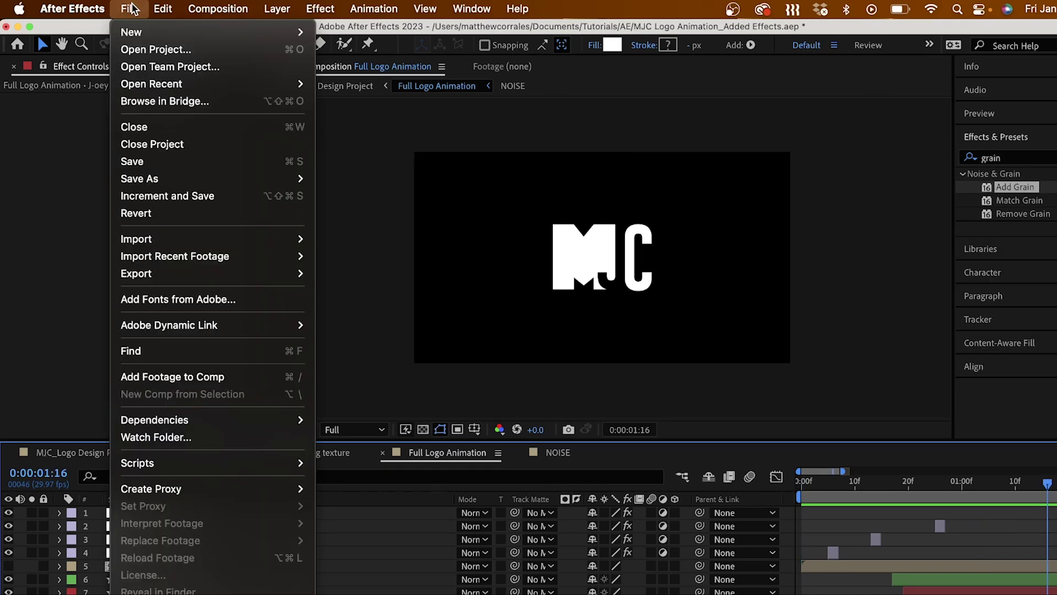
mouse_move(274, 276)
left_click(373, 291)
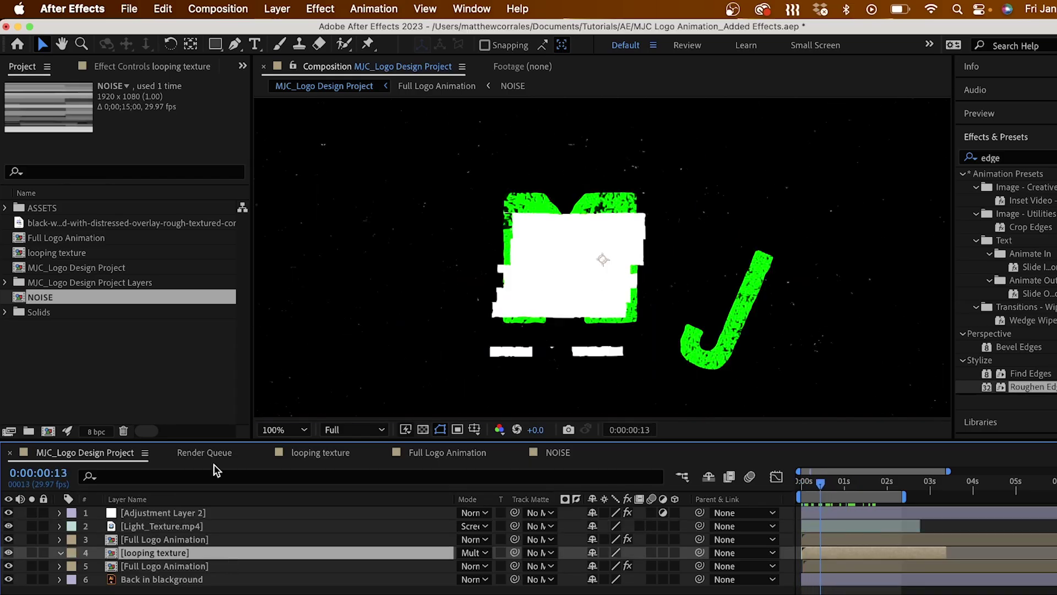
Step: On the lower Full Logo Animation layer, raise CC Threshold RGB's Blue Threshold to 255
left_click(143, 566)
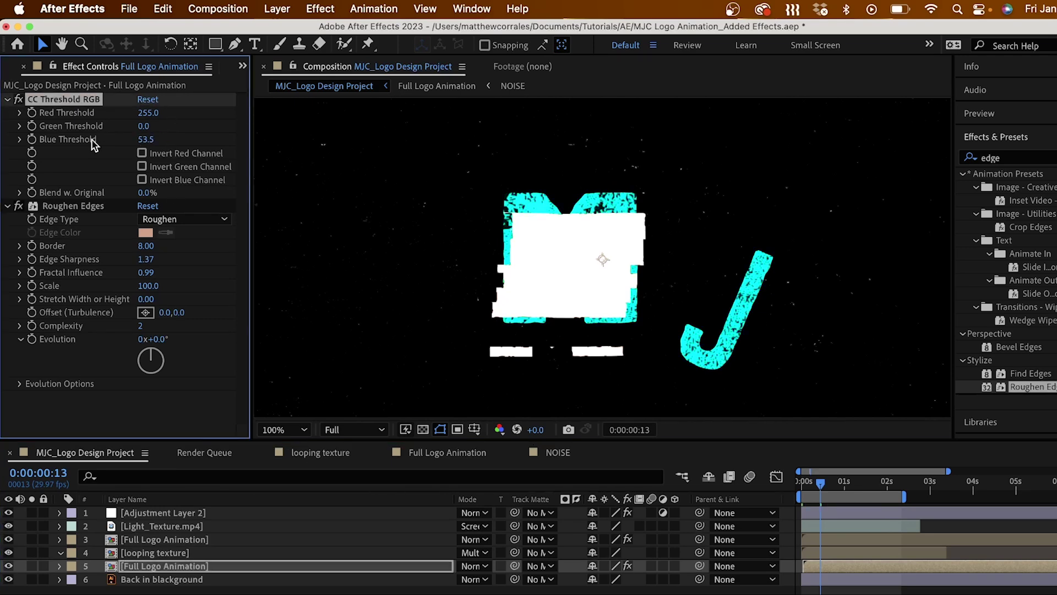
left_click_drag(138, 139, 170, 112)
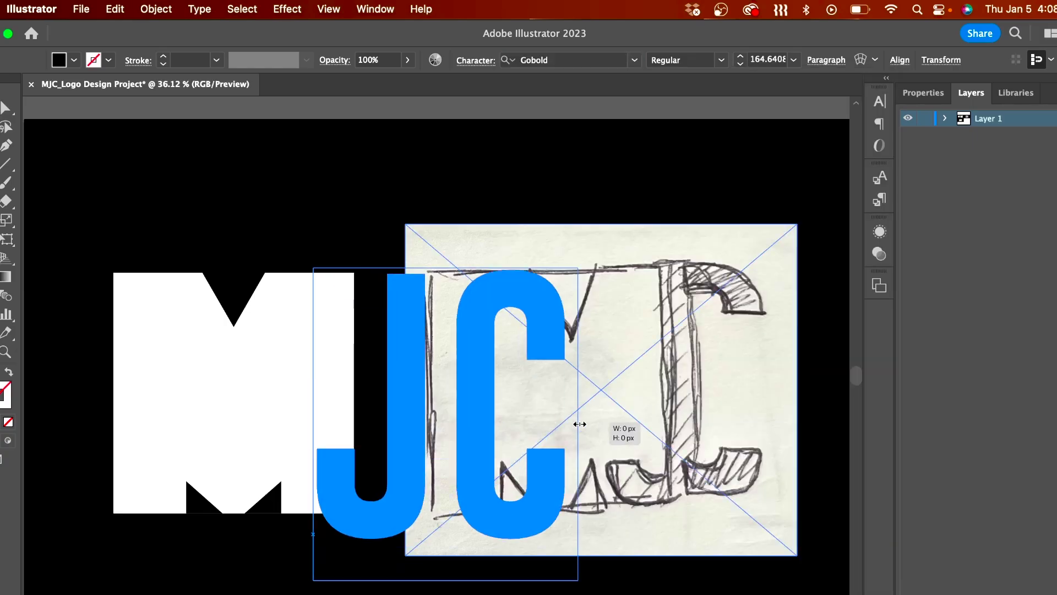
Step: Move the JC letters over the sketch next to the white M
left_click_drag(578, 427, 449, 432)
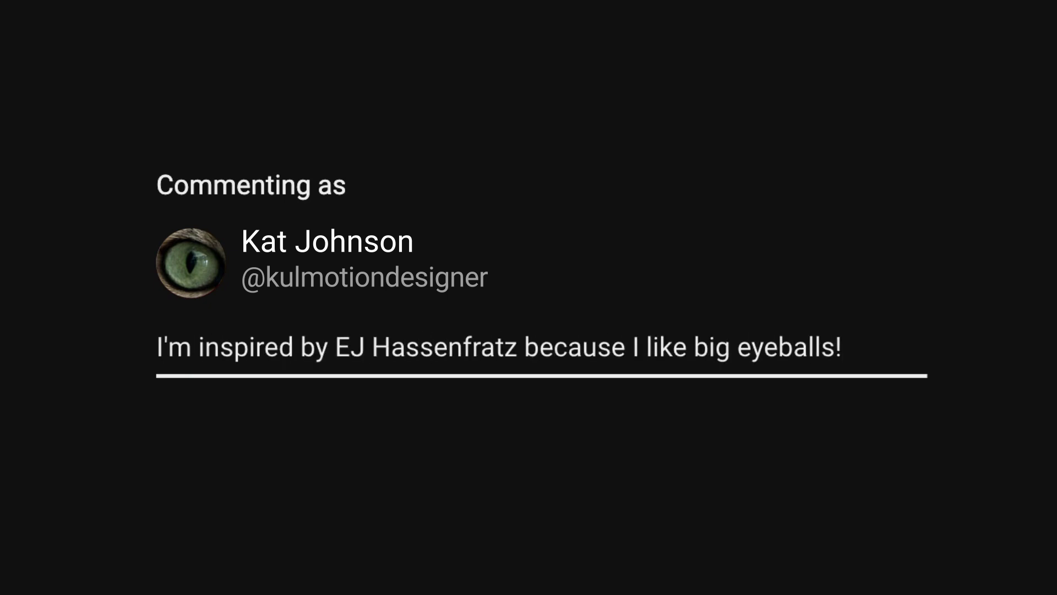
Step: Enter schoolofmotion.com in the new tab's address bar
type("schoolofmotion.com")
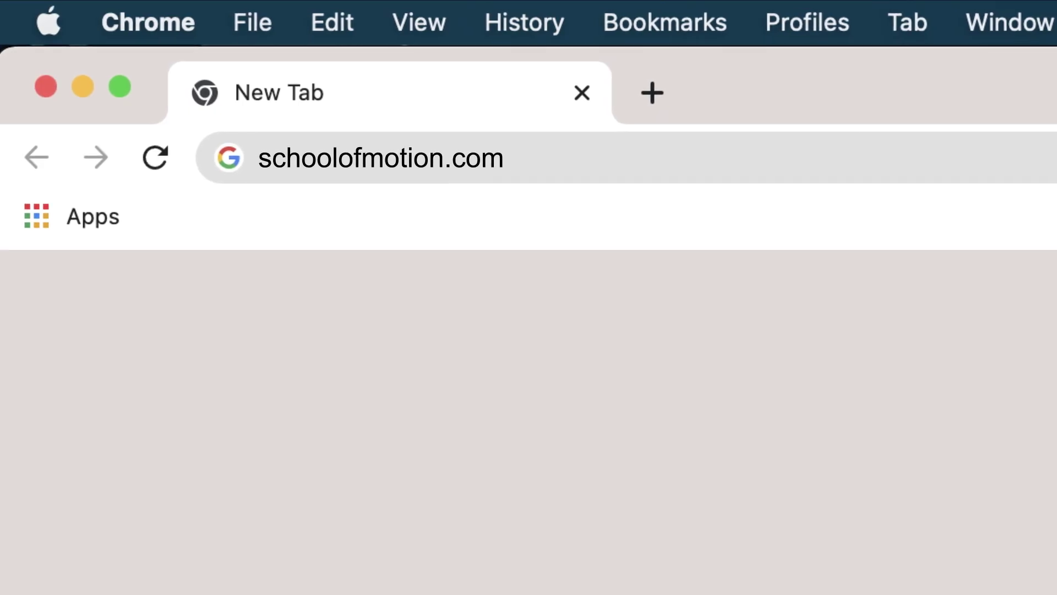